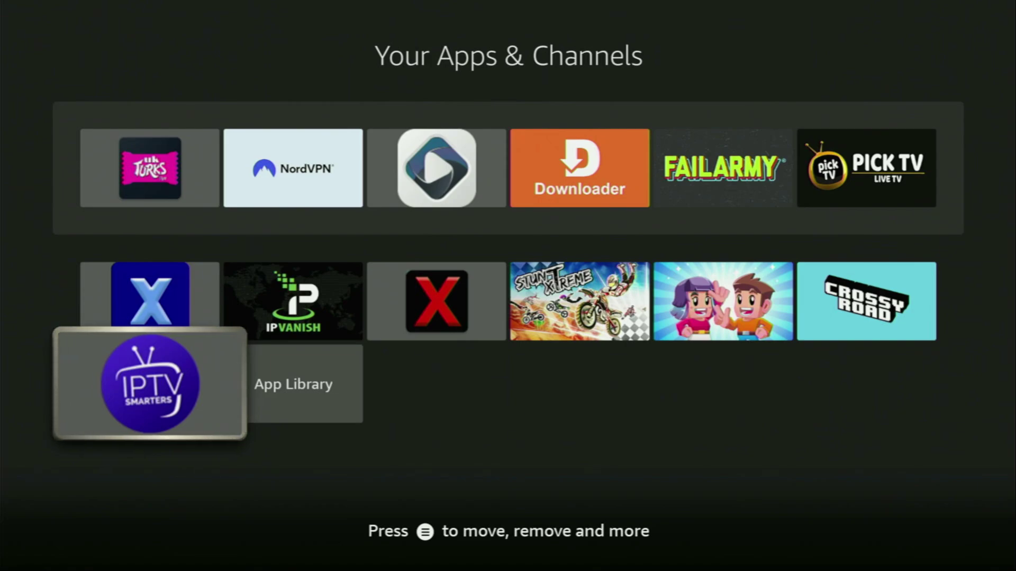
# Locate Downloader in the Your Apps & Channels grid and return to the home screen
pyautogui.press('Up')
pyautogui.press('Right')
pyautogui.press('Right')
pyautogui.press('Right')
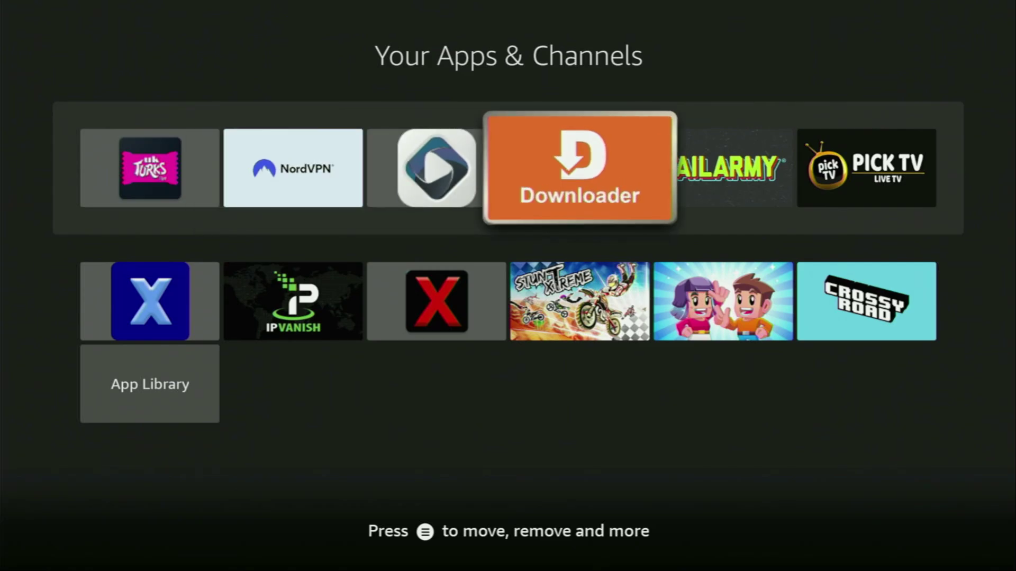
pyautogui.press('Home')
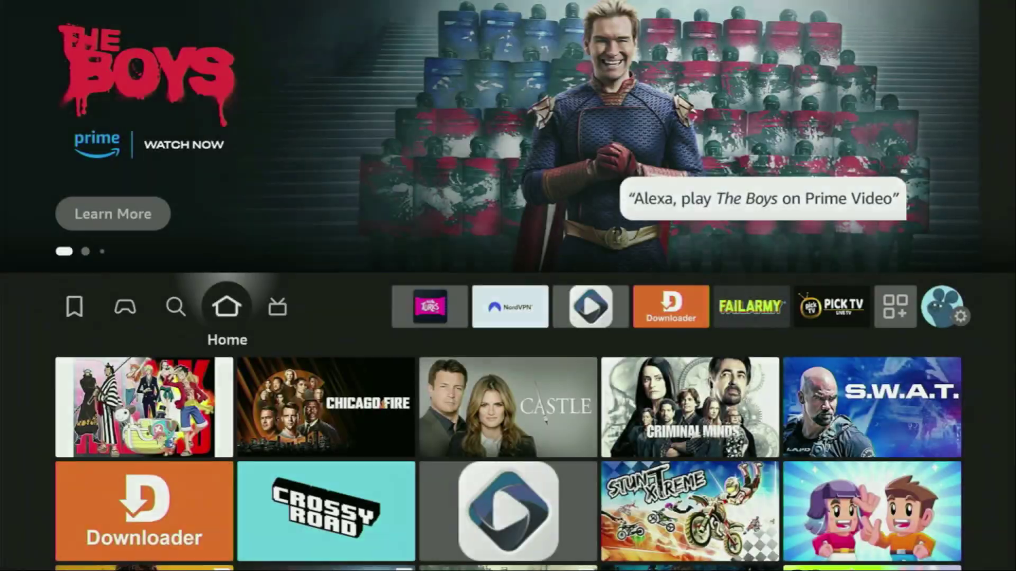
# Open the Find search and enter "Do" as the search text
pyautogui.press('Left')
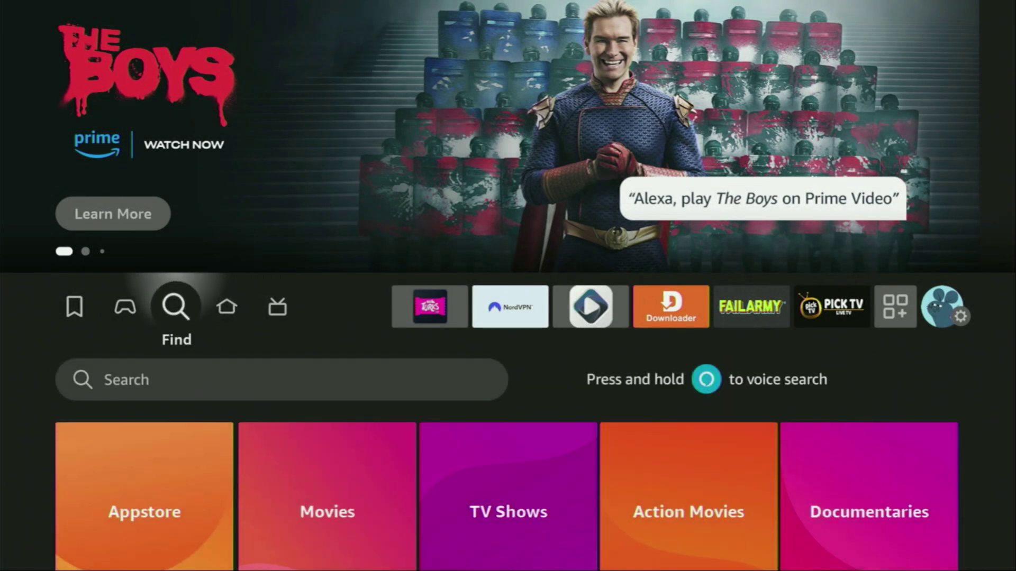
pyautogui.press('Down')
pyautogui.press('Return')
pyautogui.press('Right')
pyautogui.press('Right')
pyautogui.press('Right')
pyautogui.press('Return')
pyautogui.press('Down')
pyautogui.press('Left')
pyautogui.press('Left')
pyautogui.press('Return')
# Choose the Downloader suggestion to show its search results
pyautogui.press('Down')
pyautogui.press('Down')
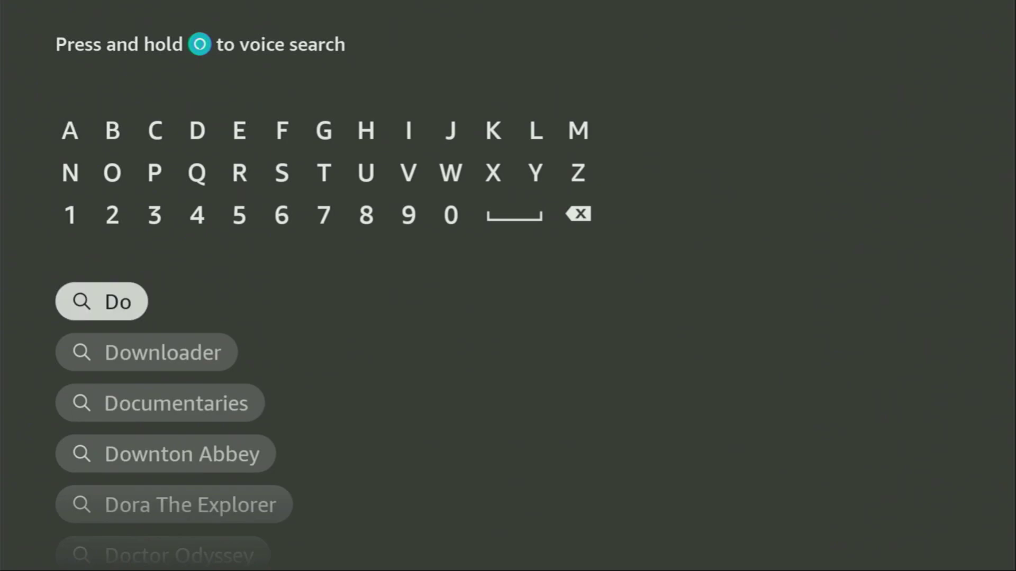
pyautogui.press('Down')
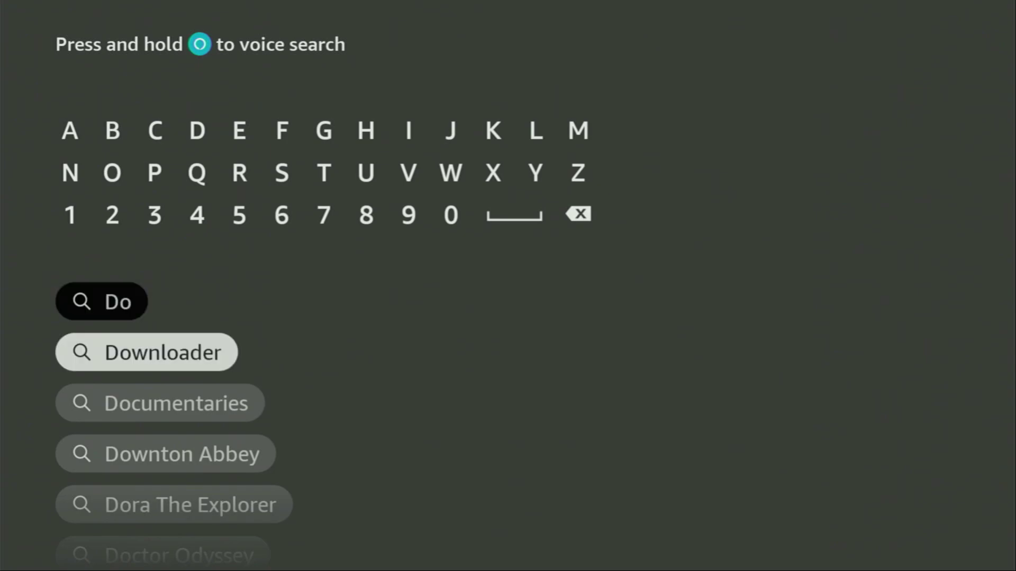
pyautogui.press('Return')
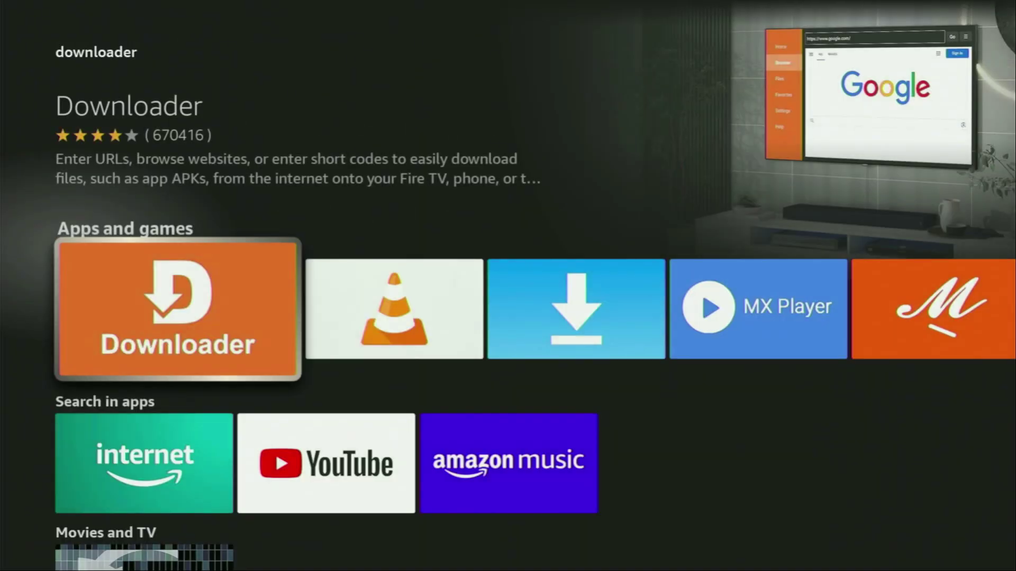
# Look through the Downloader search results down to Live events and return to the home screen
pyautogui.press('Right')
pyautogui.press('Right')
pyautogui.press('Right')
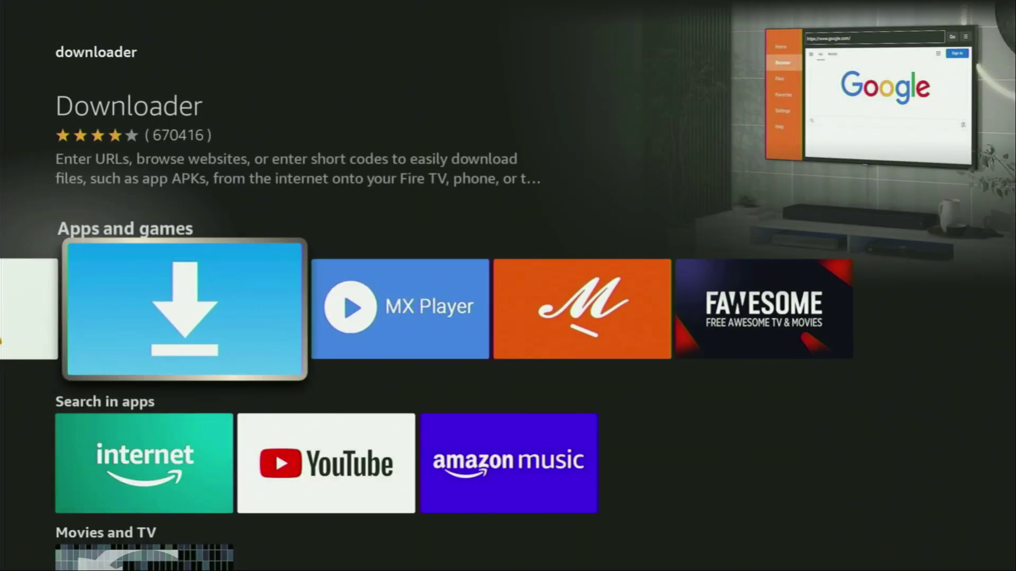
pyautogui.press('Down')
pyautogui.press('Down')
pyautogui.press('Down')
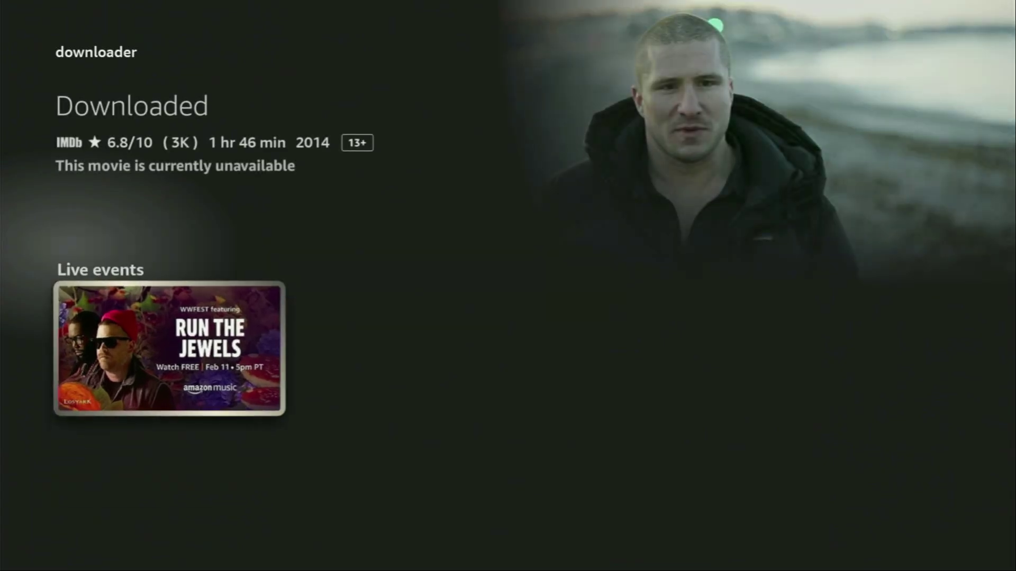
pyautogui.press('Home')
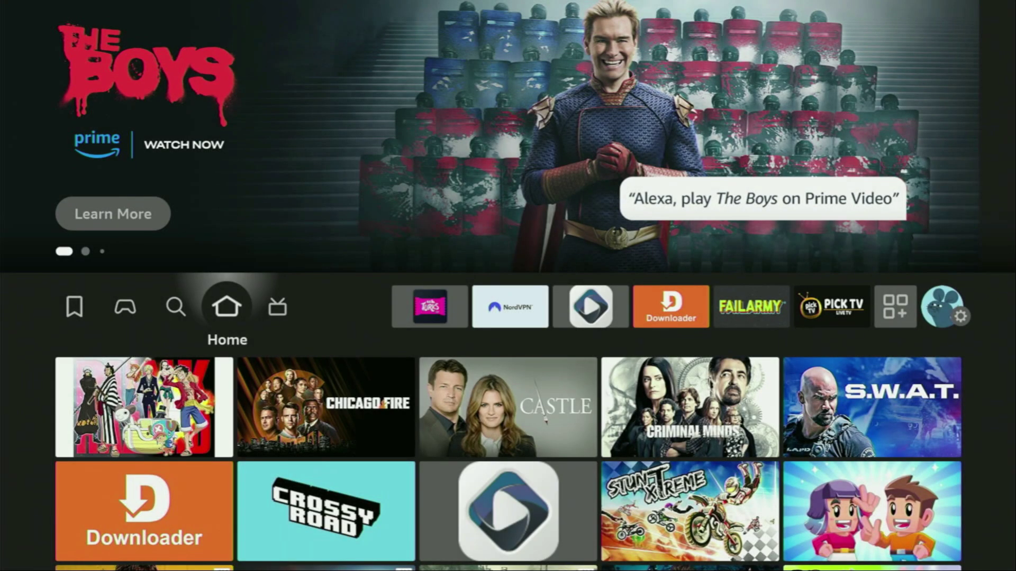
# Go to the Fire TV settings from the home screen
pyautogui.press('Right')
pyautogui.press('Right')
pyautogui.press('Right')
pyautogui.press('Right')
pyautogui.press('Right')
pyautogui.press('Right')
pyautogui.press('Right')
pyautogui.press('Right')
pyautogui.press('Right')
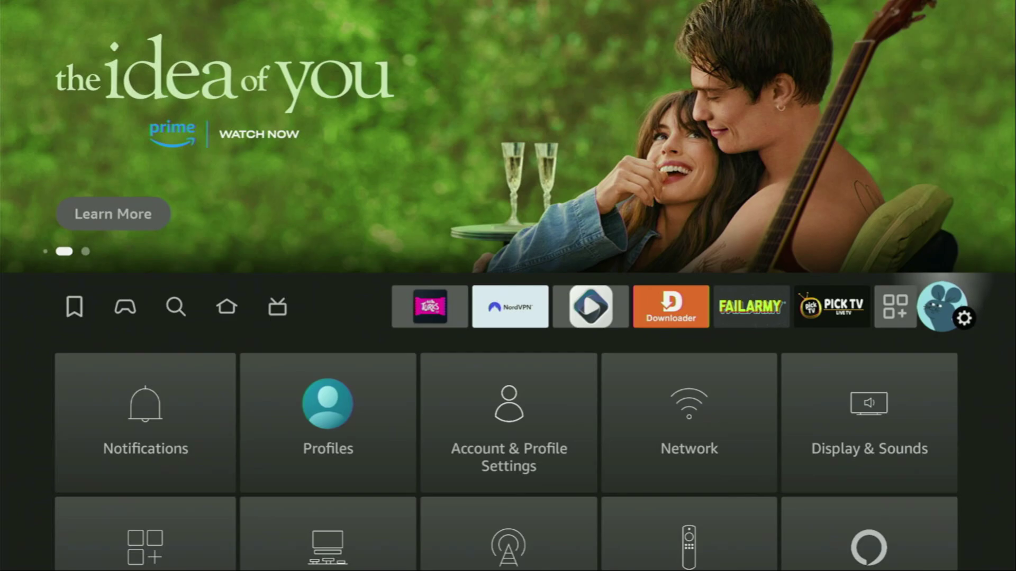
# Open the My Fire TV settings
pyautogui.press('Down')
pyautogui.press('Down')
pyautogui.press('Right')
pyautogui.press('Right')
pyautogui.press('Down')
pyautogui.press('Left')
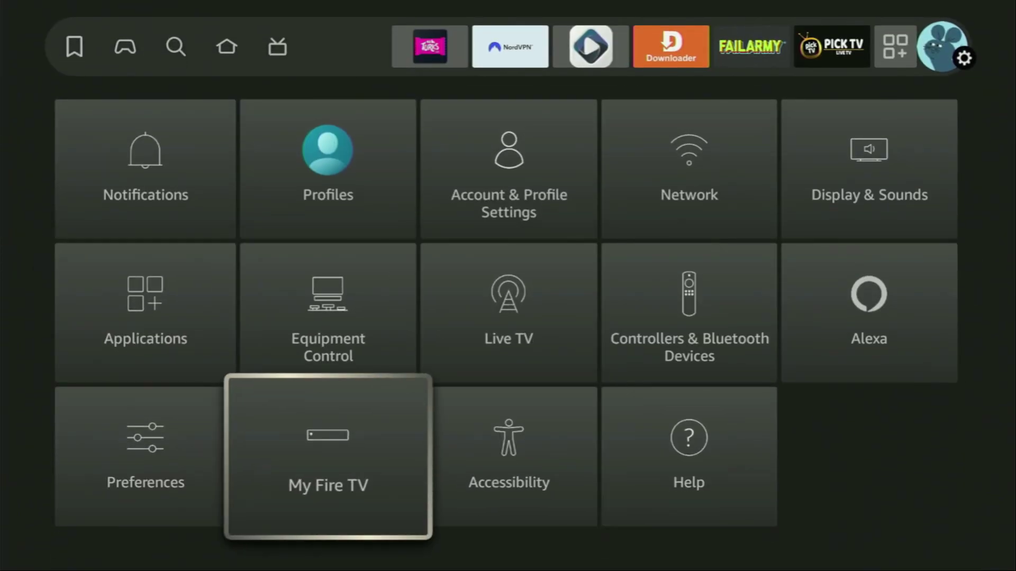
pyautogui.press('Return')
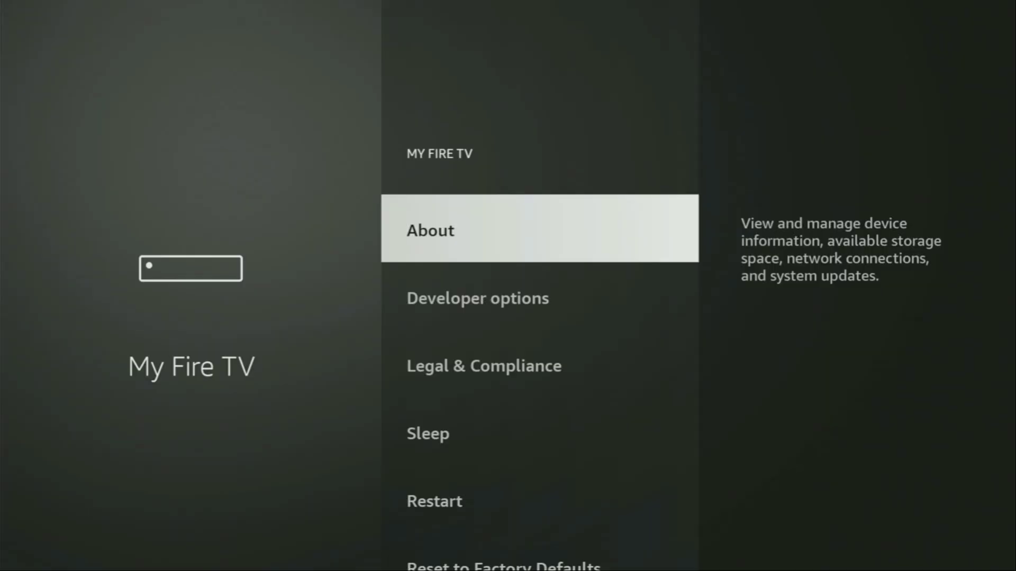
# Look through the My Fire TV options down to Reset to Factory Defaults and return to About
pyautogui.press('Down')
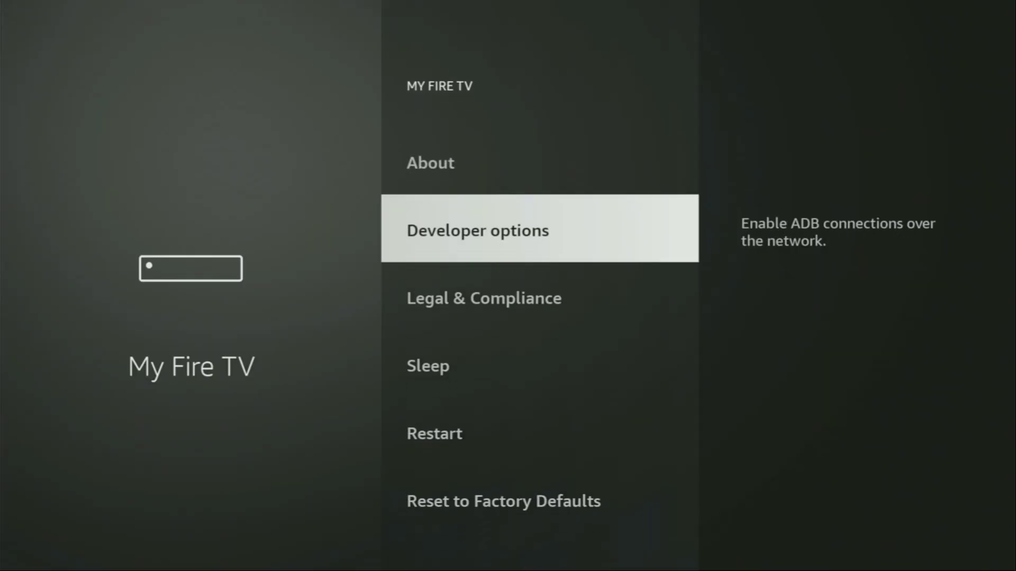
pyautogui.press('Down')
pyautogui.press('Down')
pyautogui.press('Down')
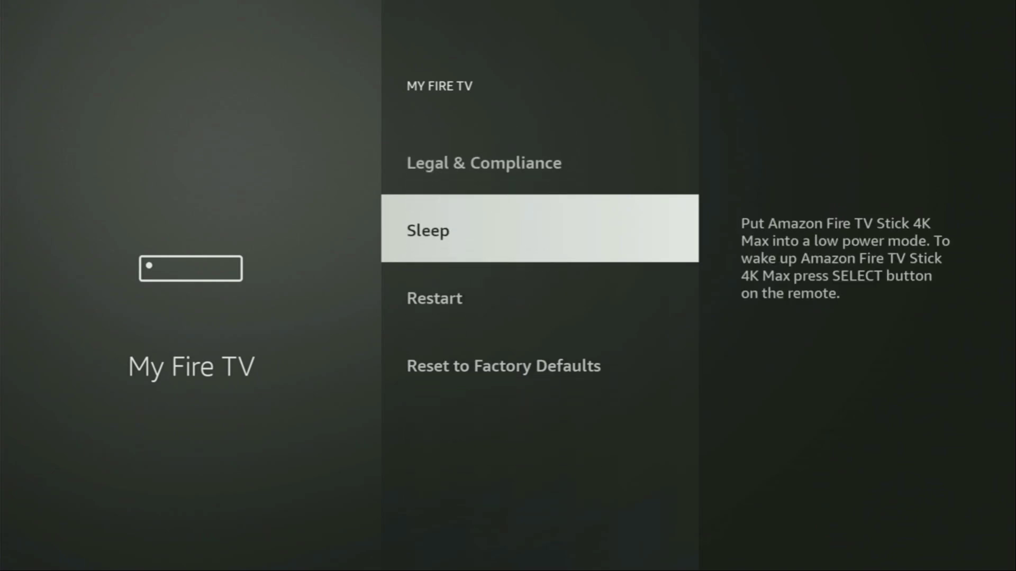
pyautogui.press('Down')
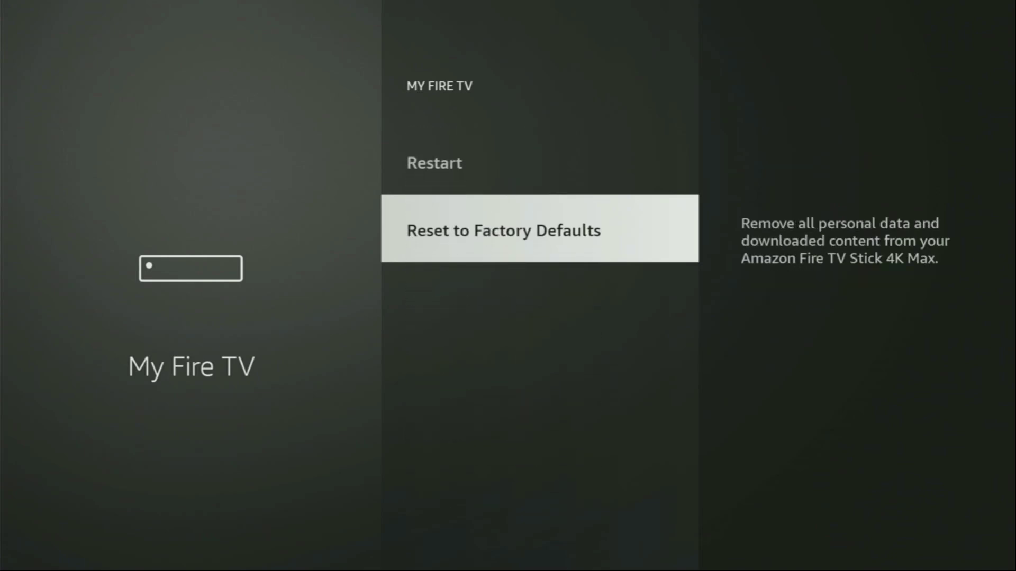
pyautogui.press('Up')
pyautogui.press('Up')
pyautogui.press('Up')
pyautogui.press('Up')
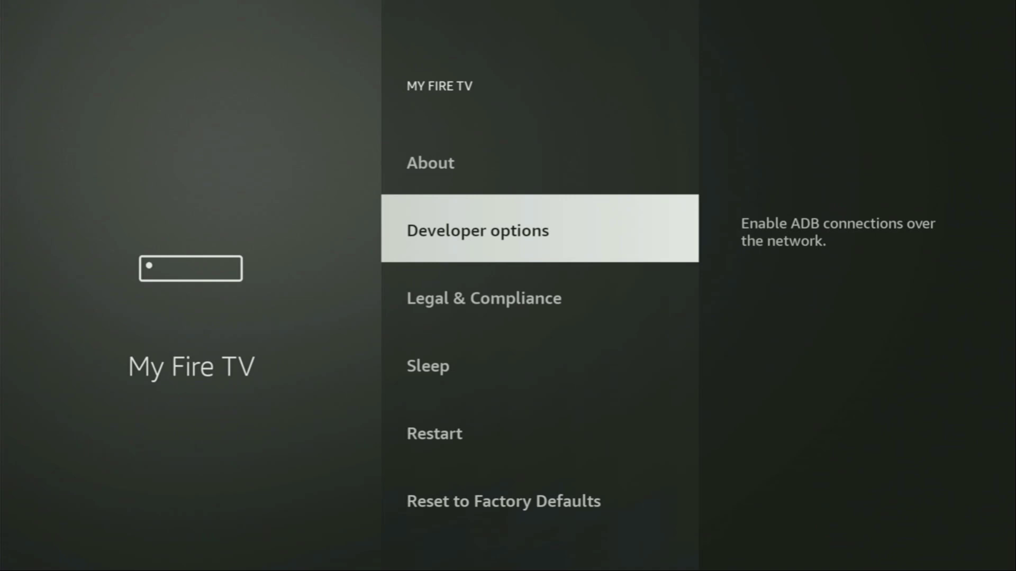
pyautogui.press('Up')
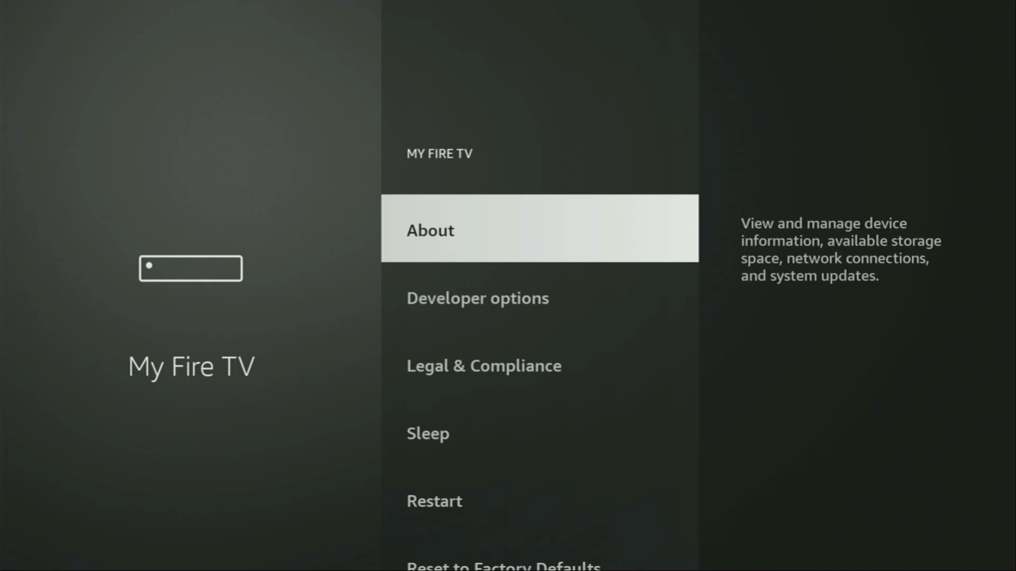
# View the device and storage information under About and return to My Fire TV
pyautogui.press('Return')
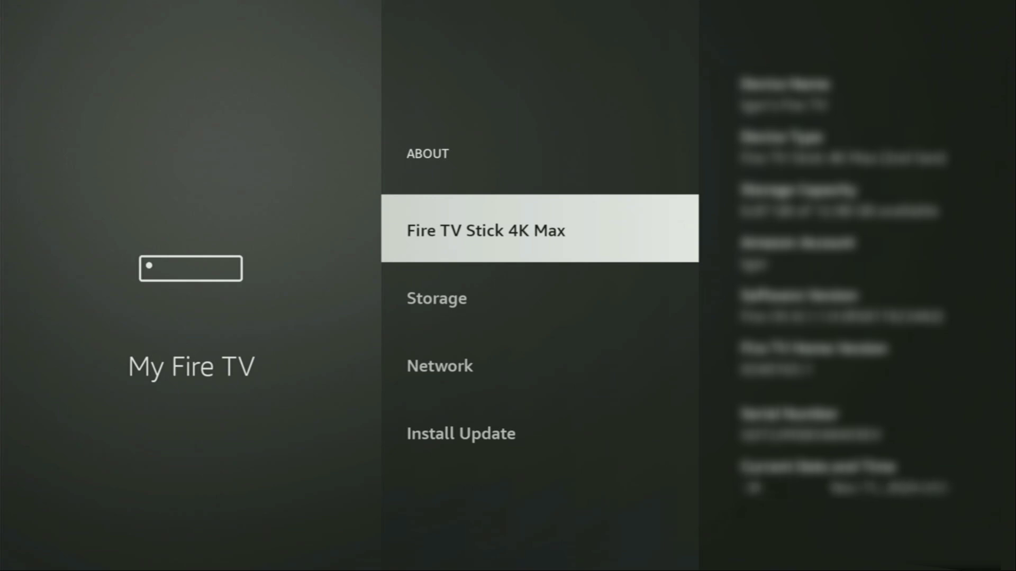
pyautogui.press('Return')
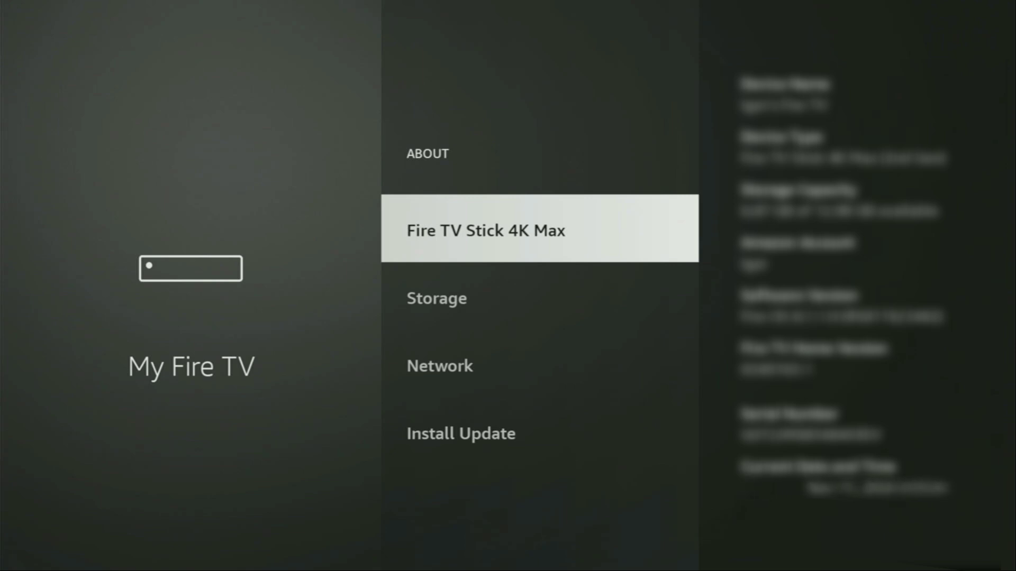
pyautogui.press('Down')
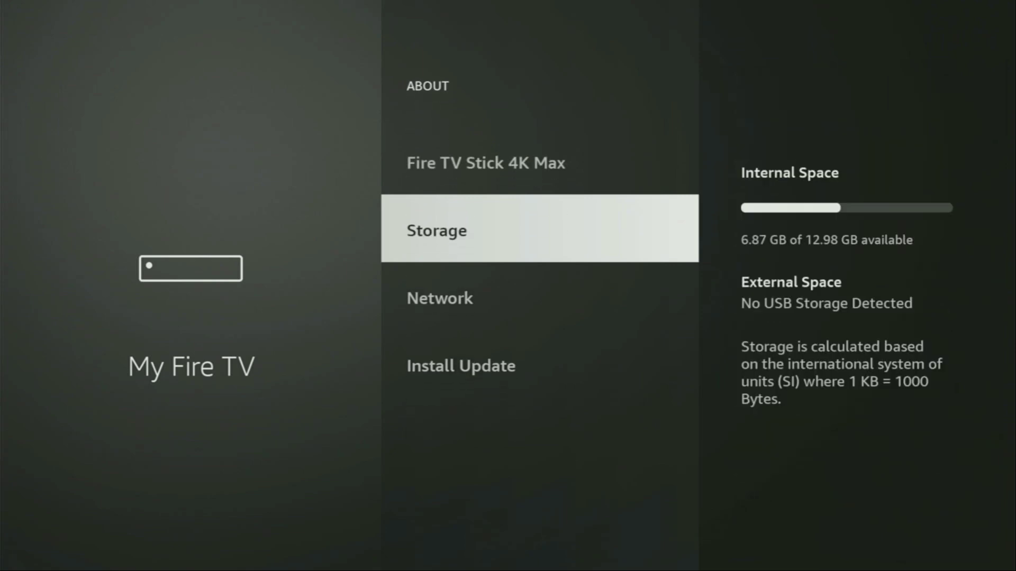
pyautogui.press('Escape')
# Open Install unknown apps in Developer options and check the Downloader permission
pyautogui.press('Down')
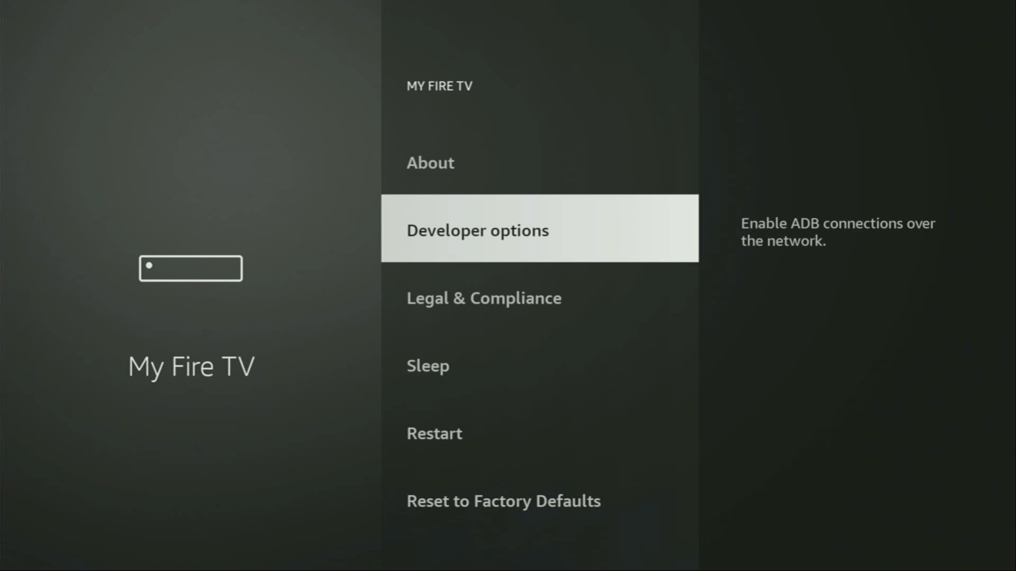
pyautogui.press('Return')
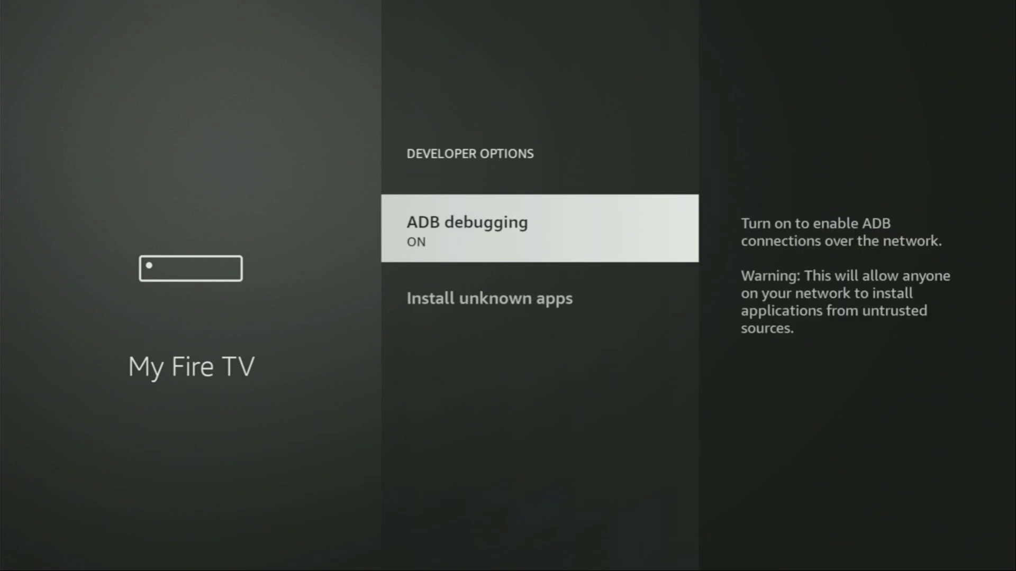
pyautogui.press('Down')
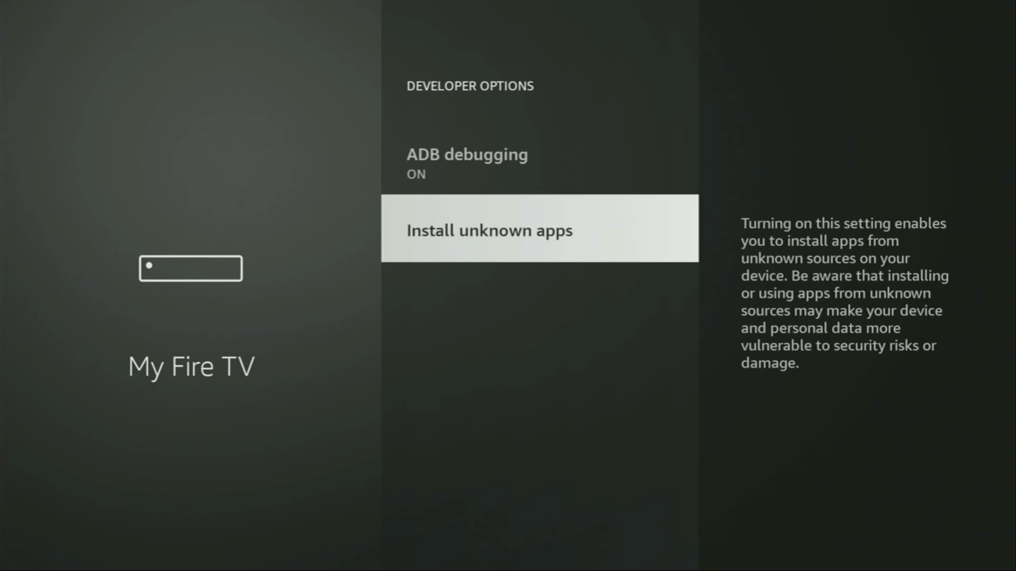
pyautogui.press('Return')
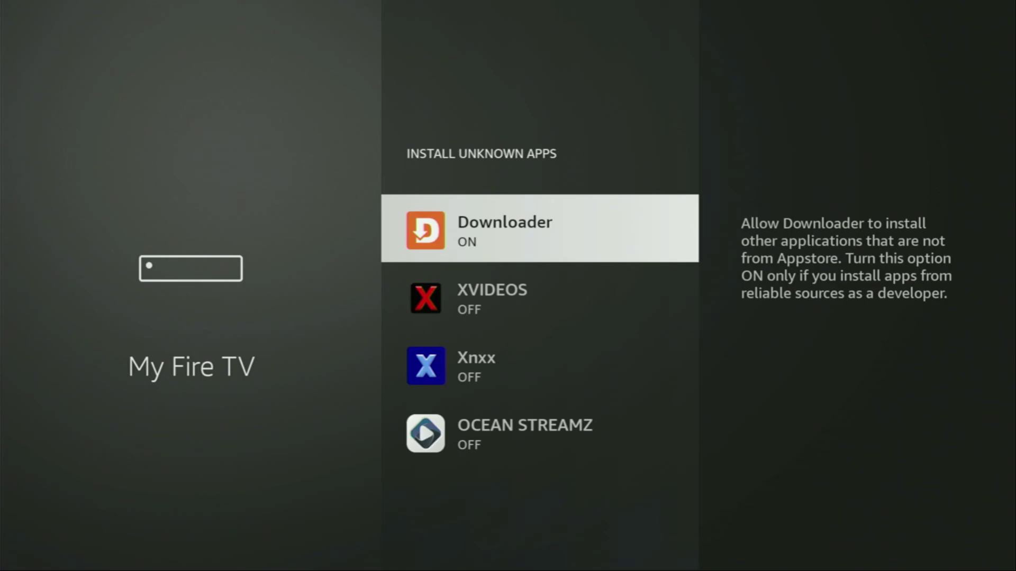
pyautogui.press('Down')
pyautogui.press('Down')
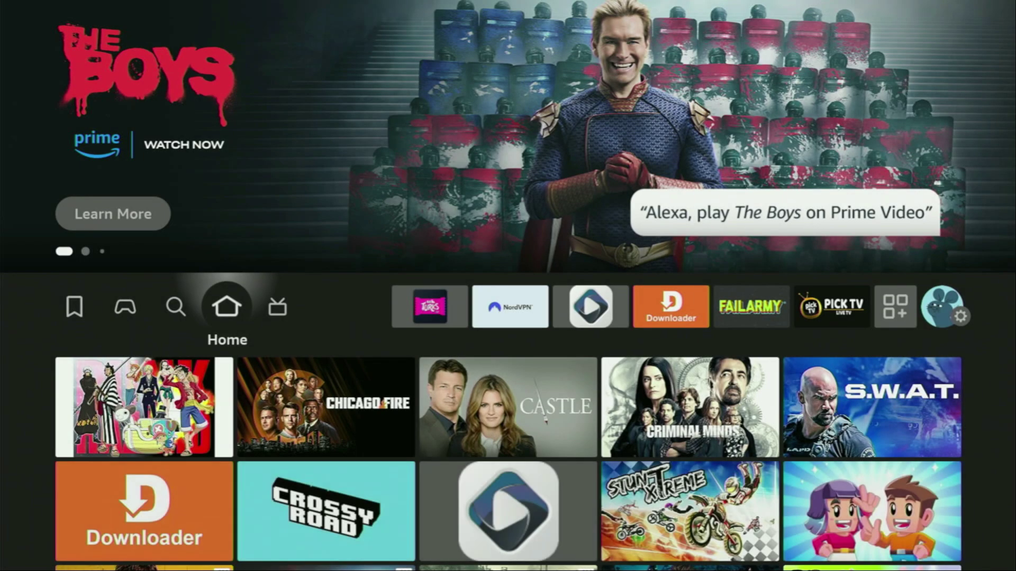
# Open the full Your Apps & Channels grid from the home screen
pyautogui.press('Right')
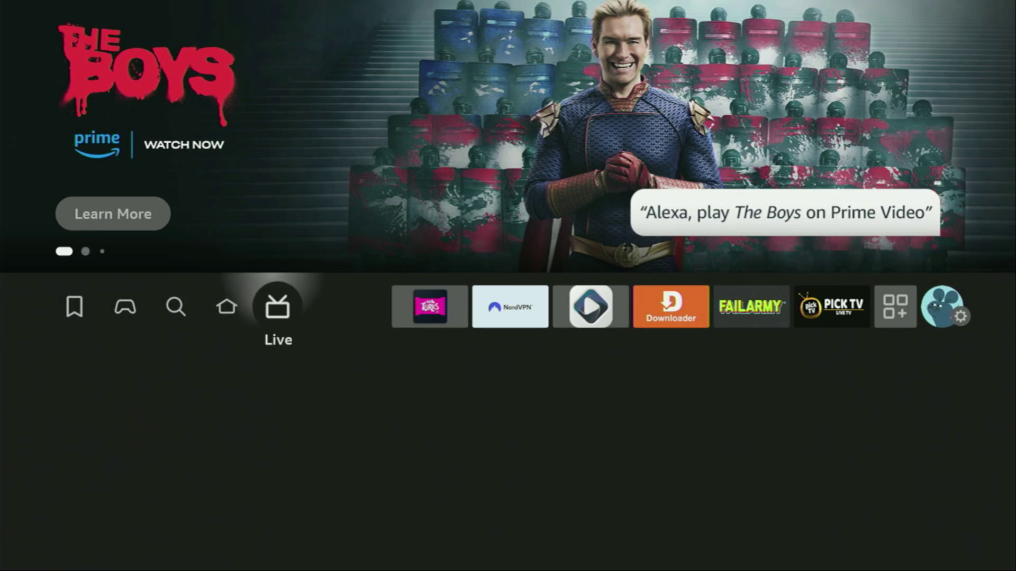
pyautogui.press('Right')
pyautogui.press('Right')
pyautogui.press('Right')
pyautogui.press('Right')
pyautogui.press('Right')
pyautogui.press('Right')
pyautogui.press('Right')
pyautogui.press('Return')
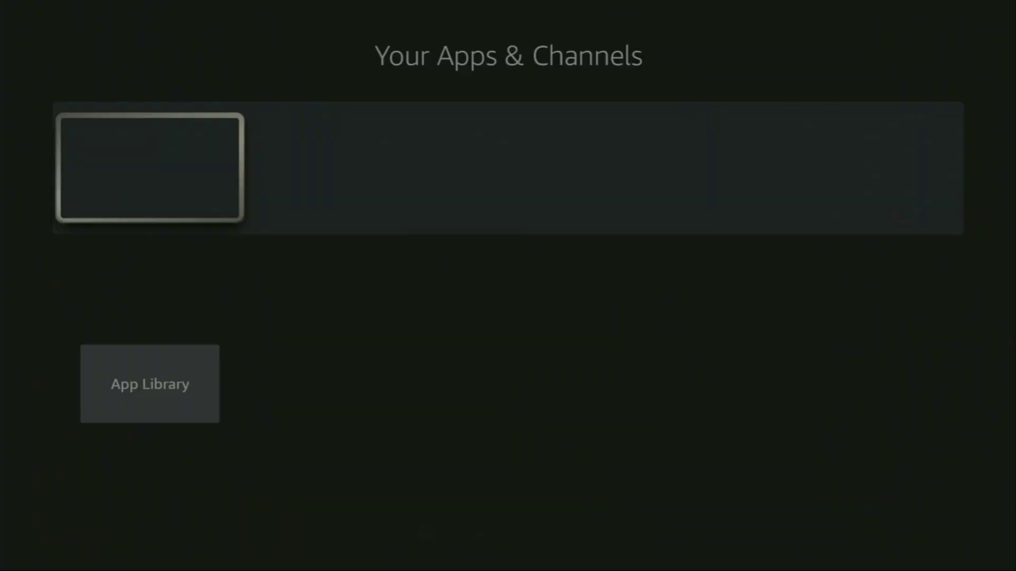
# Launch the NordVPN app from Your Apps & Channels
pyautogui.press('Right')
pyautogui.press('Right')
pyautogui.press('Right')
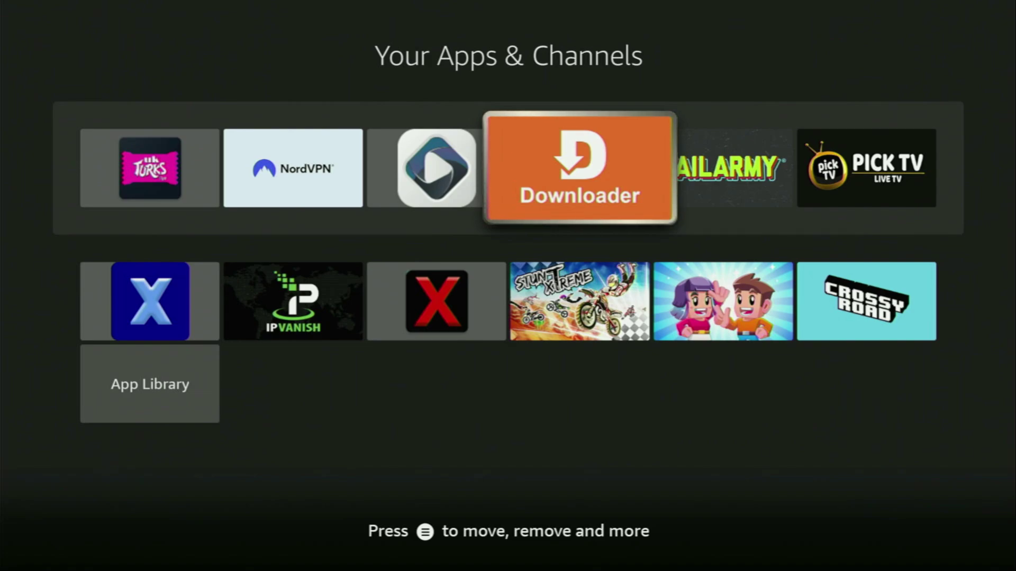
pyautogui.press('Left')
pyautogui.press('Left')
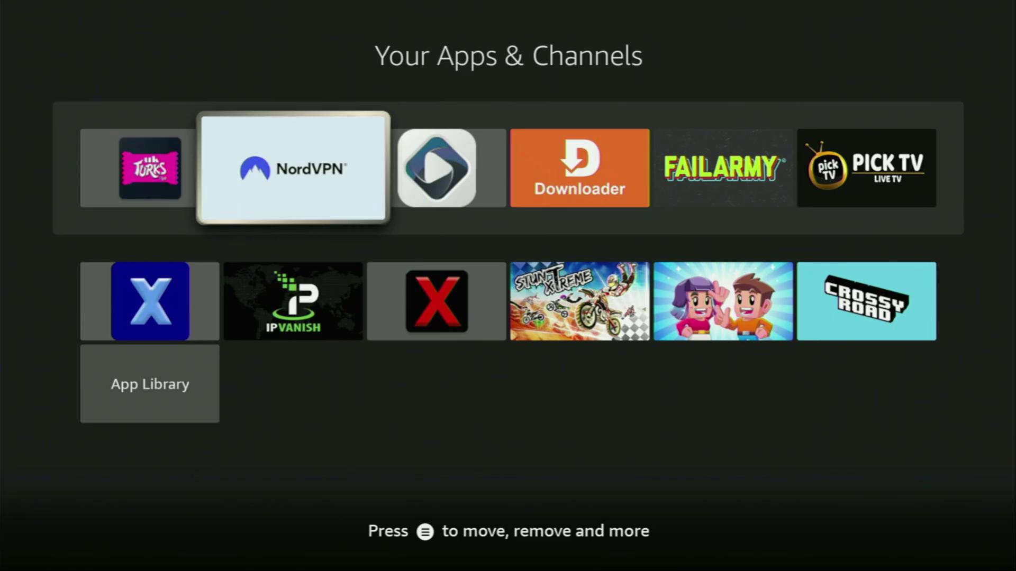
pyautogui.press('Return')
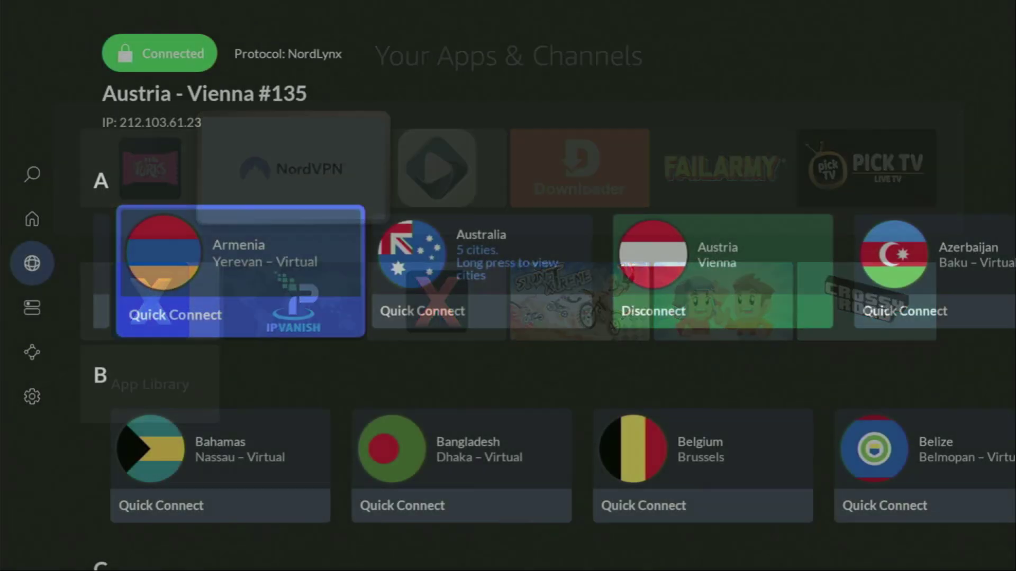
# Look through NordVPN's alphabetical country server list from A down to the M countries
pyautogui.press('Down')
pyautogui.press('Down')
pyautogui.press('Down')
pyautogui.press('Down')
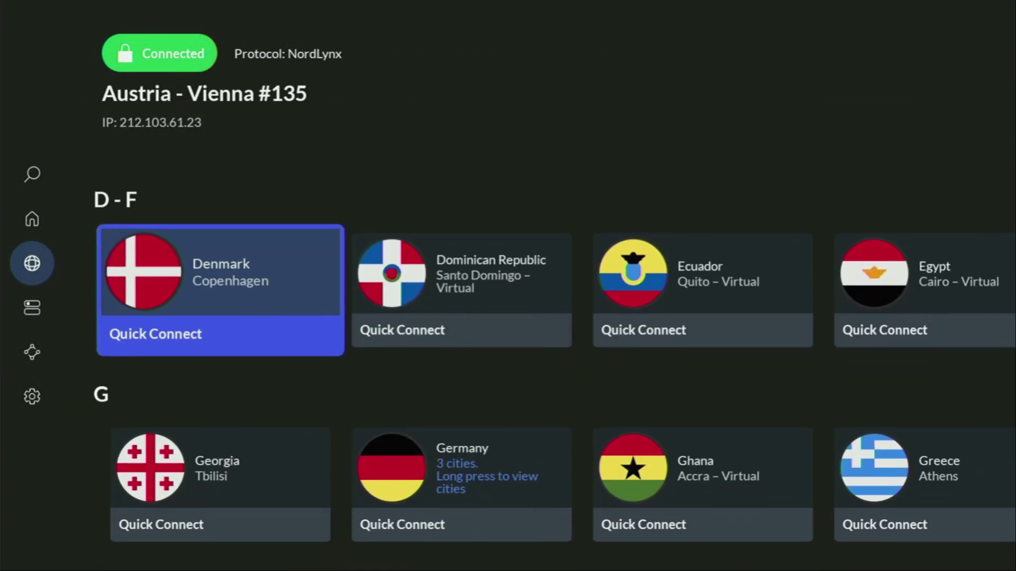
pyautogui.press('Right')
pyautogui.press('Right')
pyautogui.press('Right')
pyautogui.press('Right')
pyautogui.press('Right')
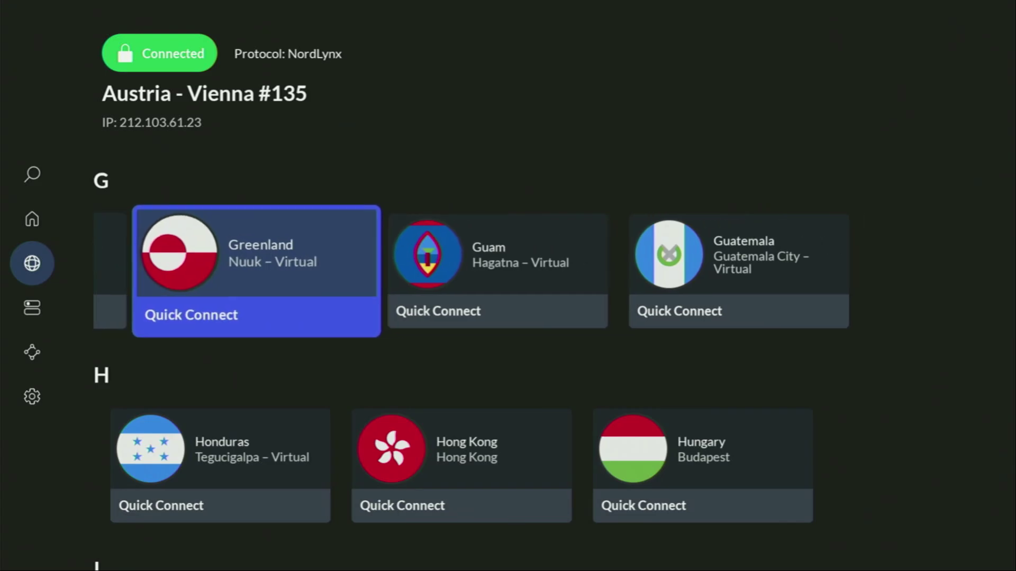
pyautogui.press('Down')
pyautogui.press('Down')
pyautogui.press('Down')
pyautogui.press('Down')
pyautogui.press('Down')
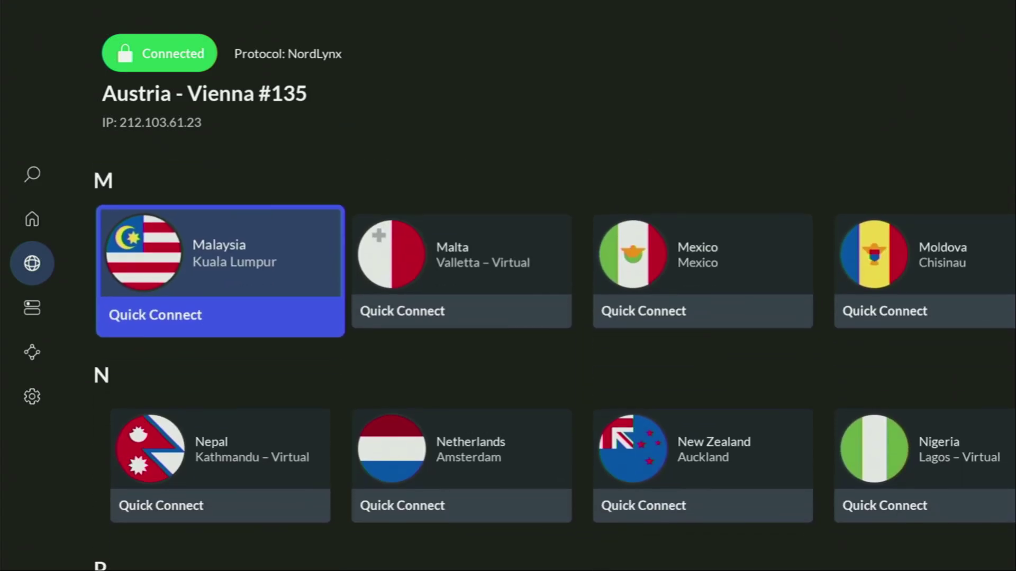
# Switch to NordVPN's specialty servers and look through the P2P locations up to Argentina
pyautogui.press('Left')
pyautogui.press('Down')
pyautogui.press('Right')
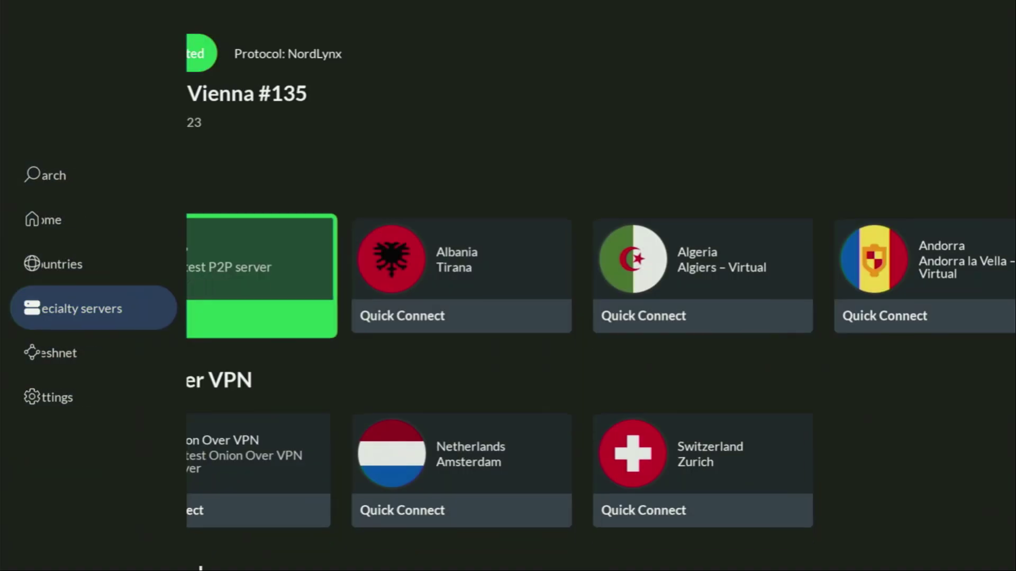
pyautogui.press('Right')
pyautogui.press('Right')
pyautogui.press('Right')
pyautogui.press('Right')
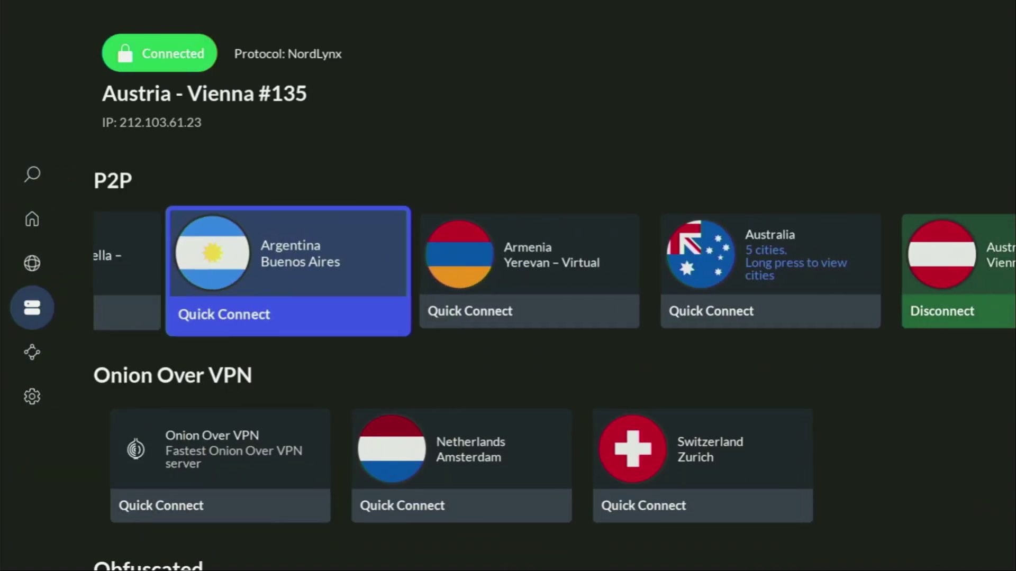
# Look through NordVPN's Onion Over VPN, Obfuscated and Double VPN server locations
pyautogui.press('Down')
pyautogui.press('Right')
pyautogui.press('Right')
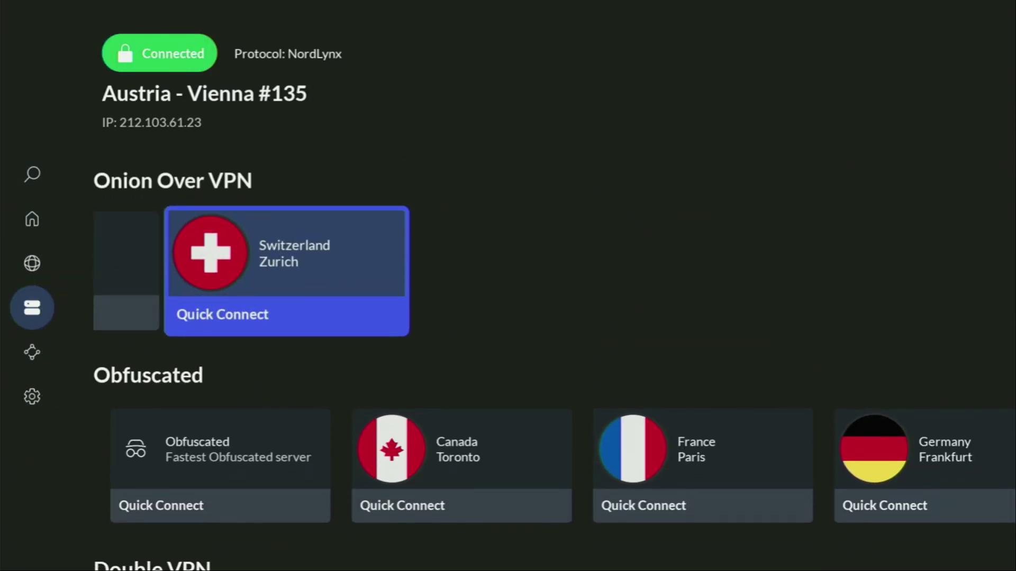
pyautogui.press('Down')
pyautogui.press('Right')
pyautogui.press('Right')
pyautogui.press('Right')
pyautogui.press('Right')
pyautogui.press('Right')
pyautogui.press('Right')
pyautogui.press('Down')
pyautogui.press('Right')
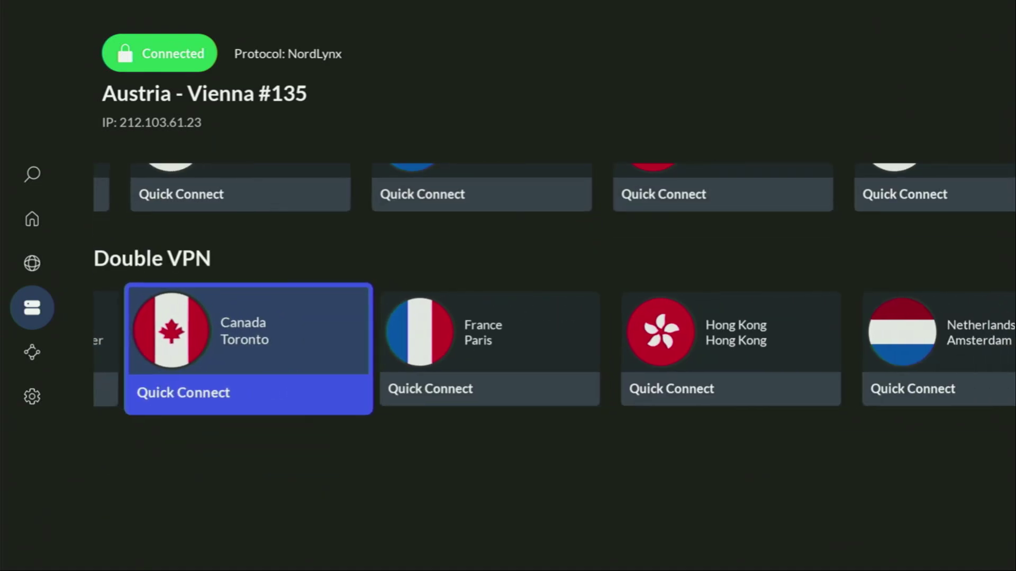
pyautogui.press('Right')
pyautogui.press('Right')
pyautogui.press('Right')
pyautogui.press('Right')
# Connect to the P2P server location for Argentina, Buenos Aires
pyautogui.press('Up')
pyautogui.press('Up')
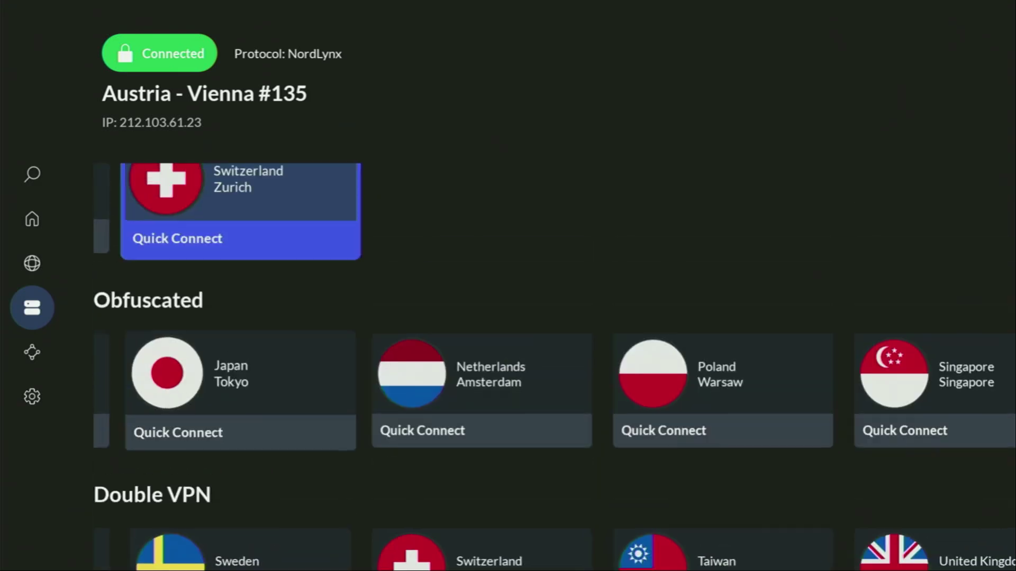
pyautogui.press('Up')
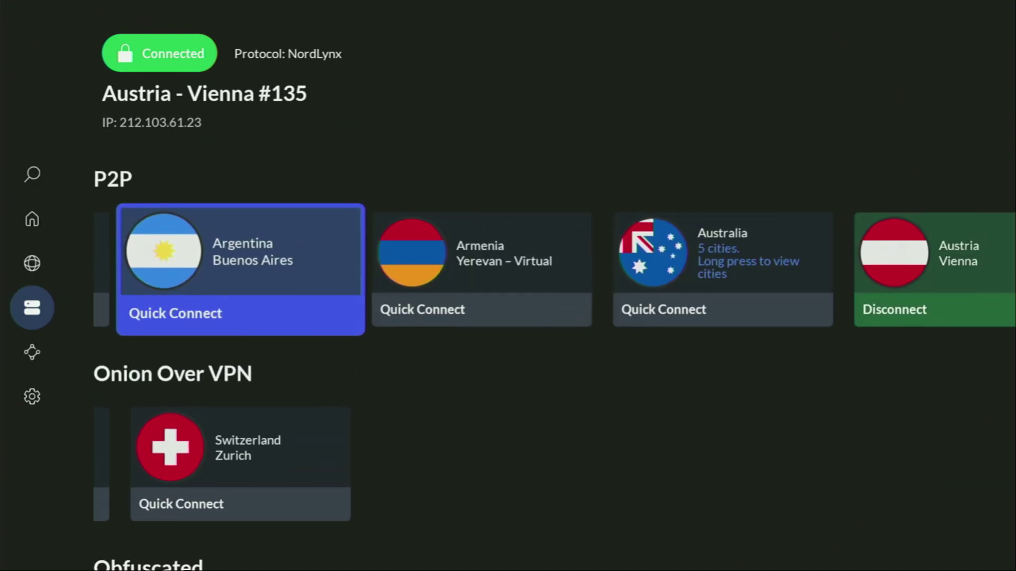
pyautogui.press('Return')
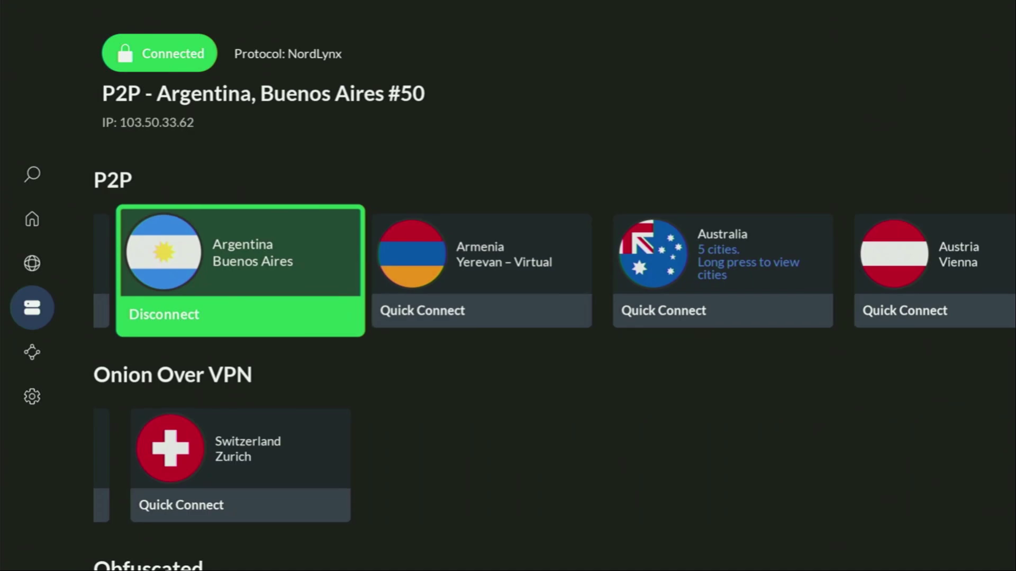
# Connect to the P2P server location for Australia instead
pyautogui.press('Right')
pyautogui.press('Right')
pyautogui.press('Return')
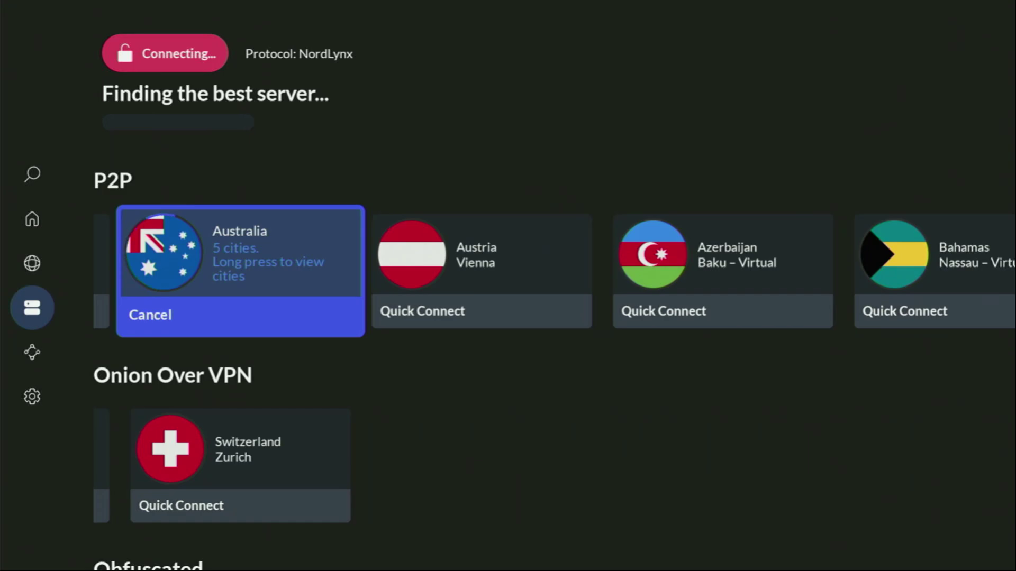
# Look further through the P2P locations after Australia, past Austria, Azerbaijan and the Bahamas
pyautogui.press('Right')
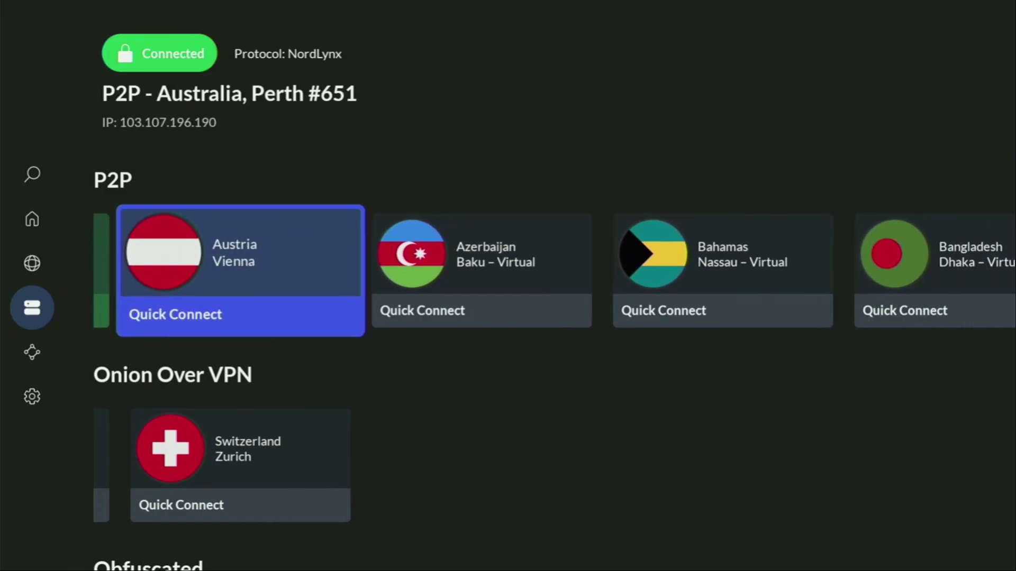
pyautogui.press('Right')
pyautogui.press('Right')
pyautogui.press('Right')
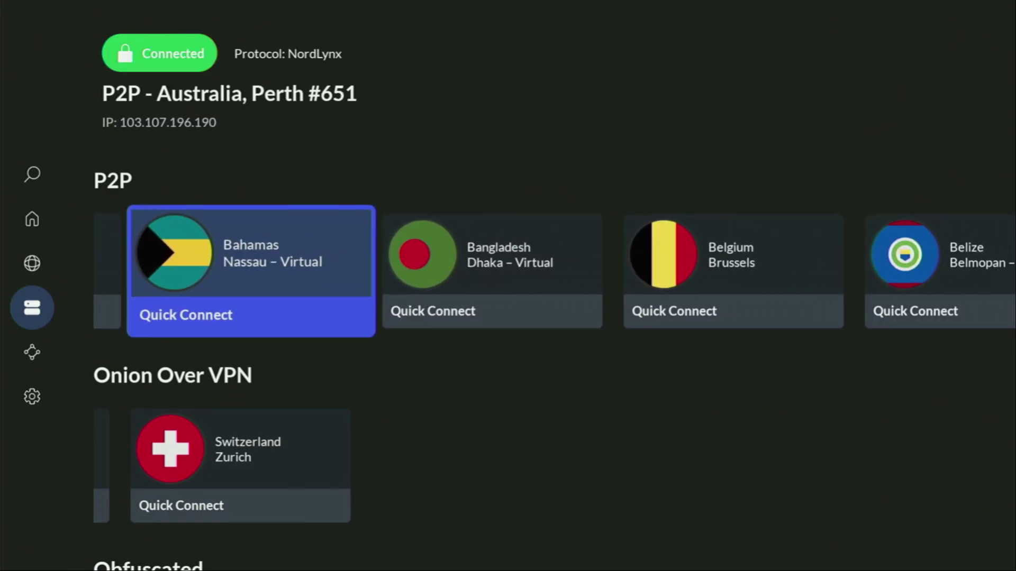
pyautogui.press('Right')
pyautogui.press('Right')
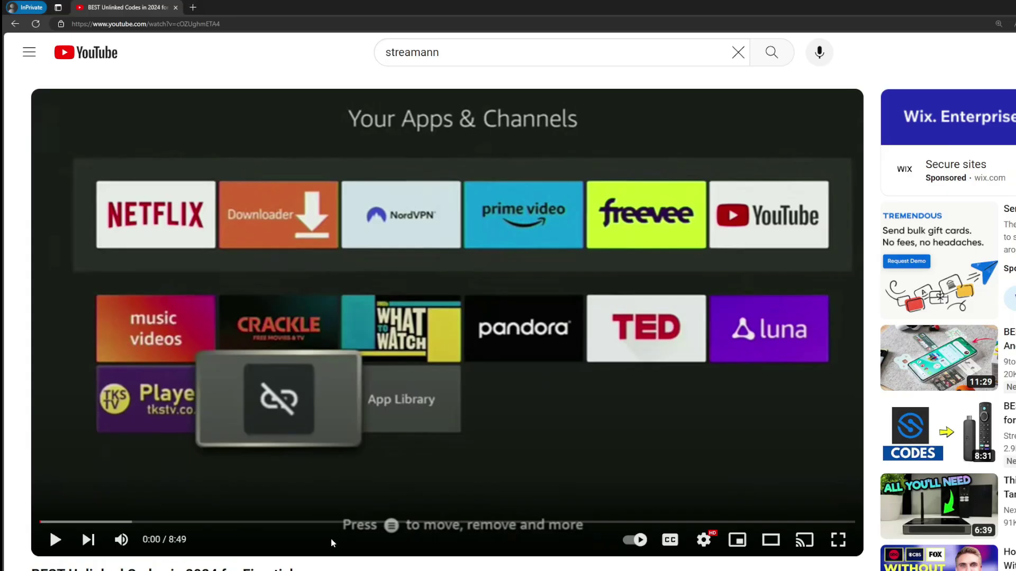
# Open the NordVPN offer page from the YouTube video's description and highlight the extra 3 months in its headline
pyautogui.scroll(-7, 367, 460)
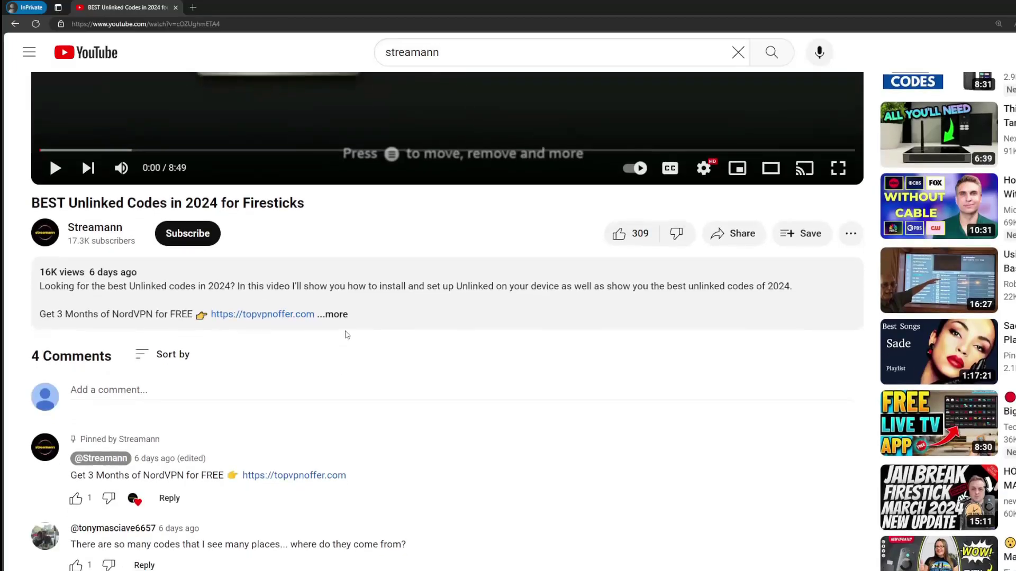
pyautogui.click(349, 328)
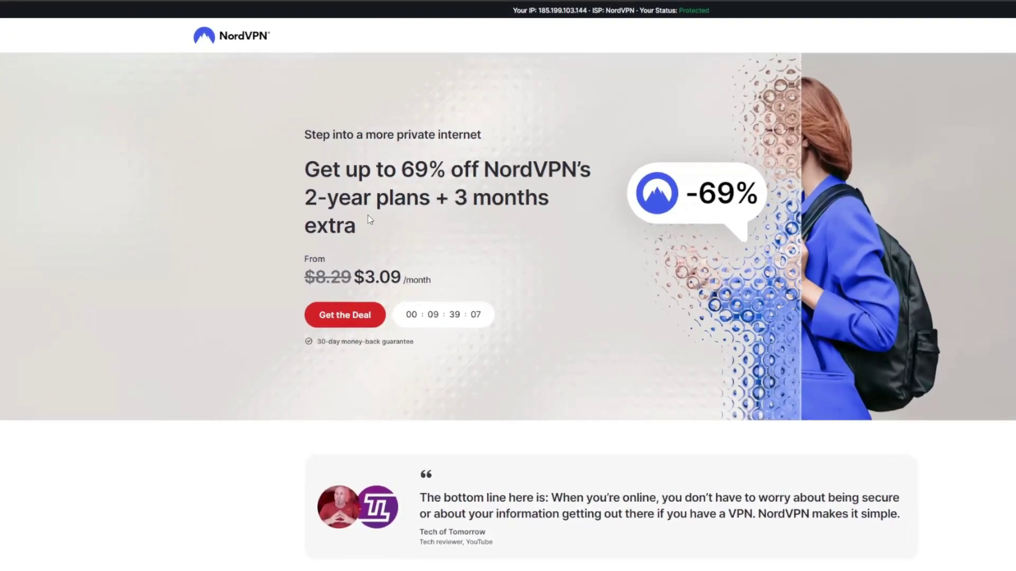
pyautogui.moveTo(454, 197); pyautogui.dragTo(558, 218)
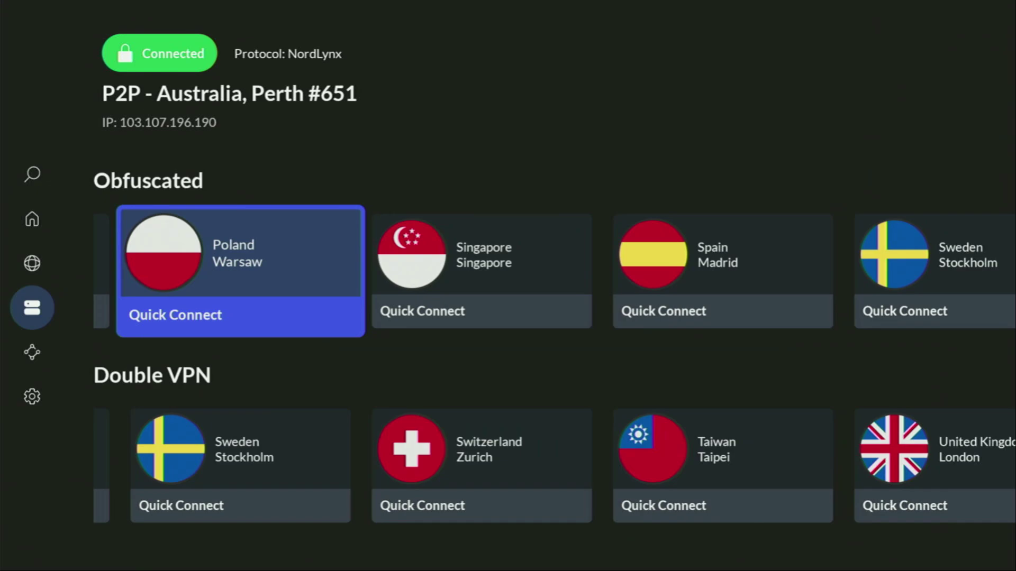
# Leave NordVPN for the Fire TV home screen and launch the Downloader app
pyautogui.press('Home')
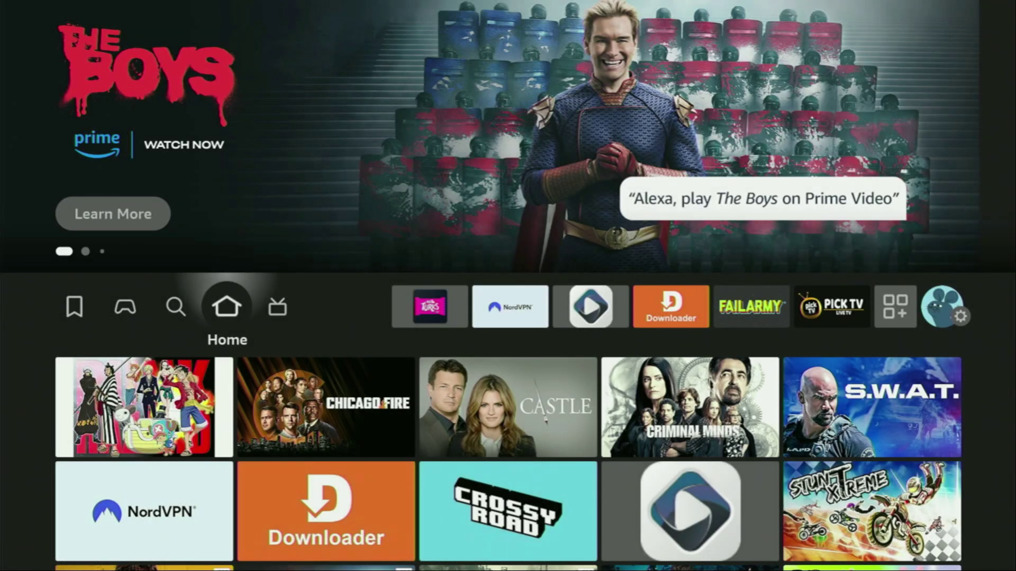
pyautogui.press('Right')
pyautogui.press('Right')
pyautogui.press('Right')
pyautogui.press('Right')
pyautogui.press('Right')
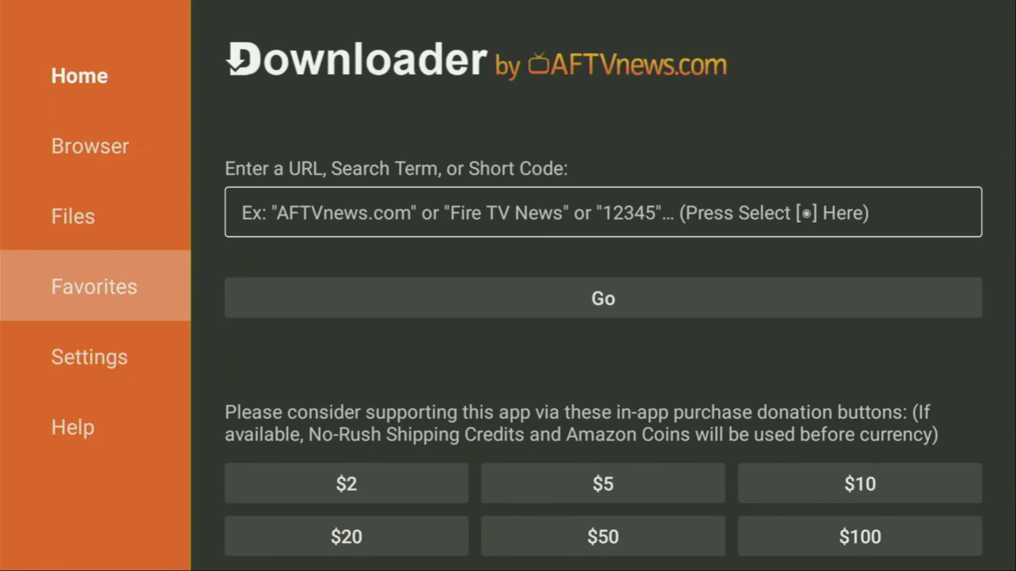
# Enter the short code 47827 in the URL field on Downloader's Home page and load it
pyautogui.press('Up')
pyautogui.press('Up')
pyautogui.press('Up')
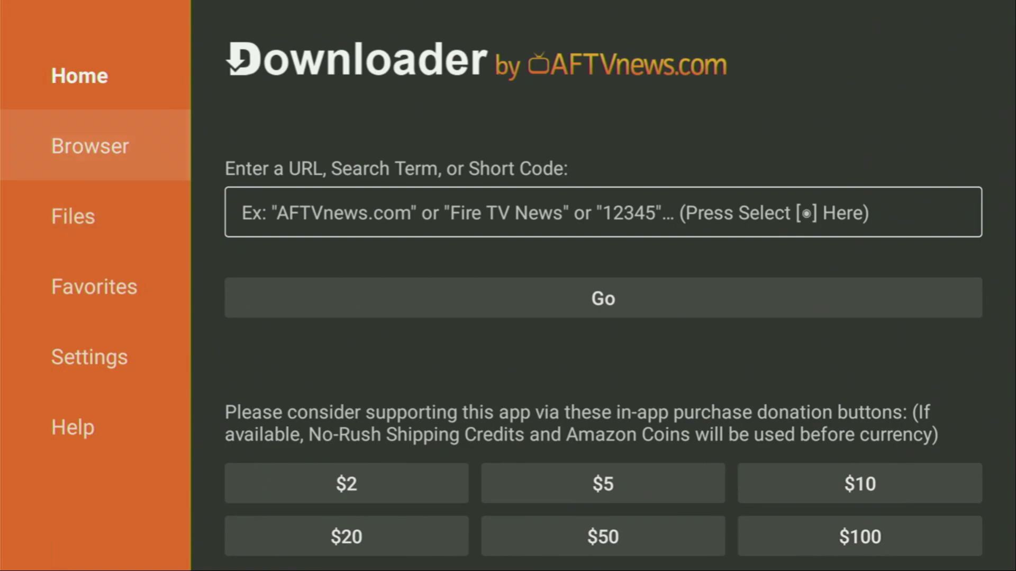
pyautogui.press('Down')
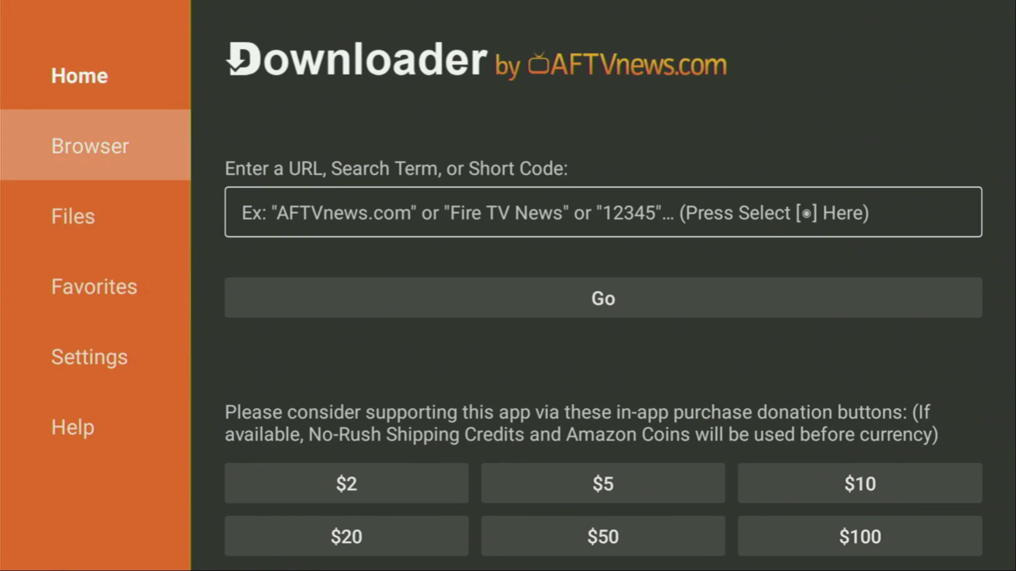
pyautogui.press('Up')
pyautogui.press('Right')
pyautogui.press('Return')
pyautogui.press('Up')
pyautogui.press('Right')
pyautogui.press('Right')
pyautogui.press('Right')
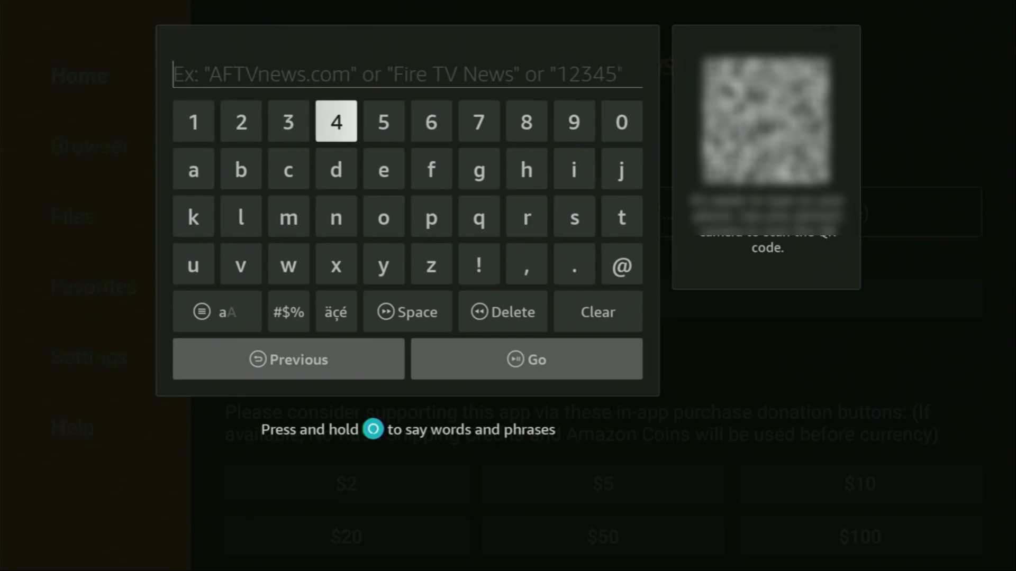
pyautogui.press('Return')
pyautogui.press('Right')
pyautogui.press('Right')
pyautogui.press('Right')
pyautogui.press('Return')
pyautogui.press('Right')
pyautogui.press('Return')
pyautogui.press('Left')
pyautogui.press('Left')
pyautogui.press('Left')
pyautogui.press('Left')
pyautogui.press('Left')
pyautogui.press('Left')
pyautogui.press('Return')
pyautogui.press('Right')
pyautogui.press('Right')
pyautogui.press('Right')
pyautogui.press('Right')
pyautogui.press('Right')
pyautogui.press('Return')
pyautogui.press('Down')
pyautogui.press('Down')
pyautogui.press('Down')
pyautogui.press('Down')
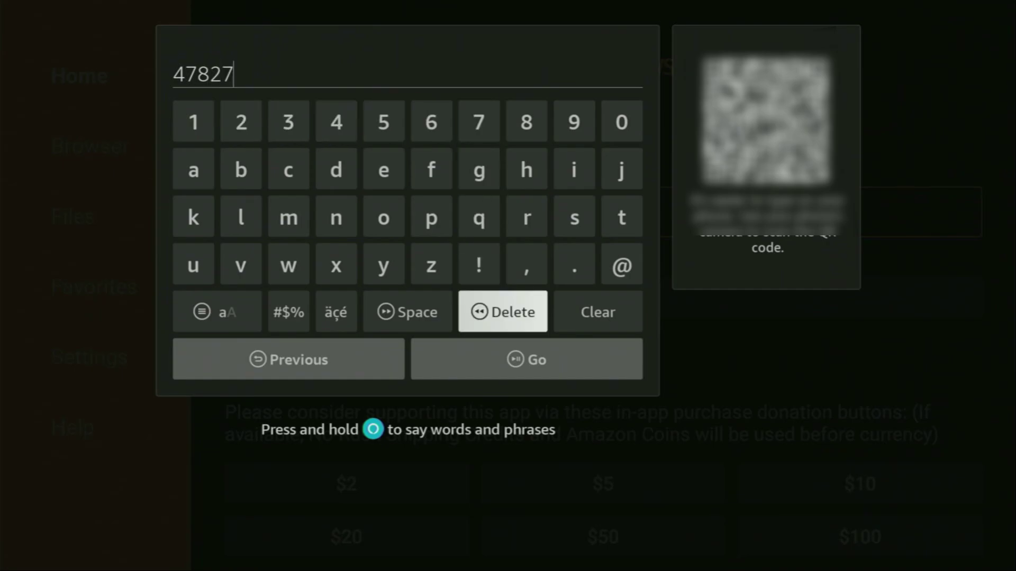
pyautogui.press('Down')
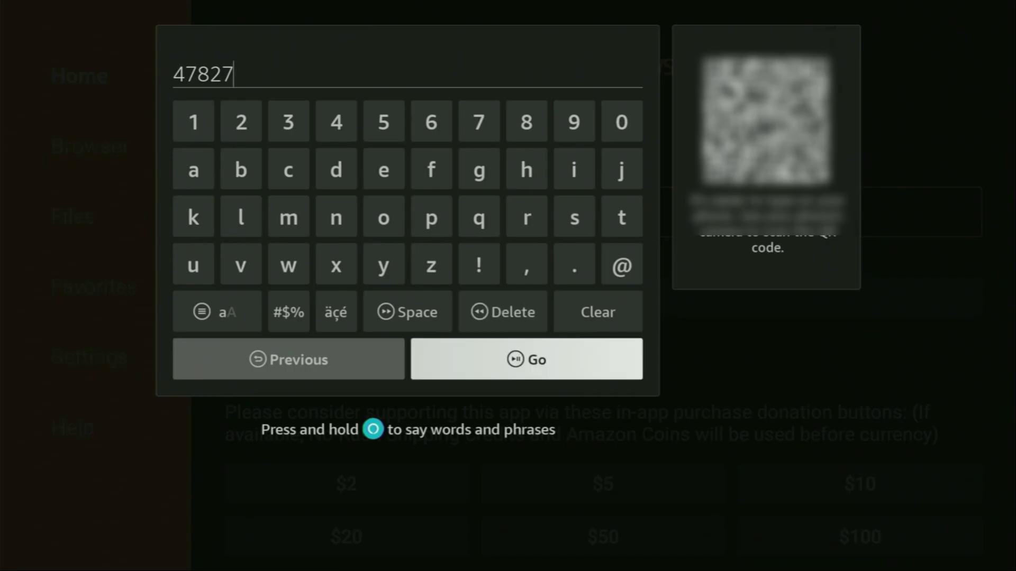
pyautogui.press('Return')
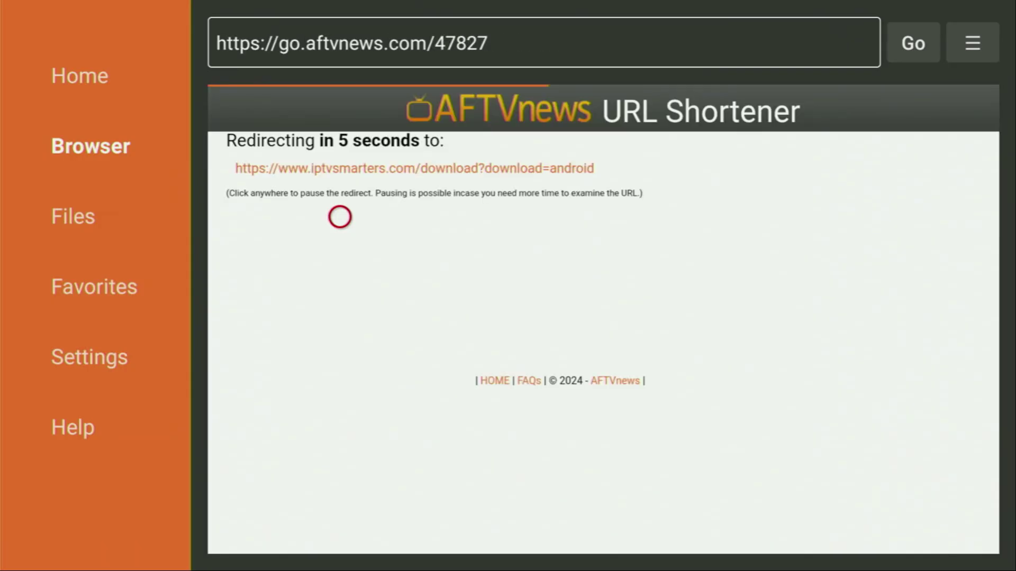
# Pause the redirect to check the IPTV Smarters download URL, and resume it to load the download page
pyautogui.click(340, 182)
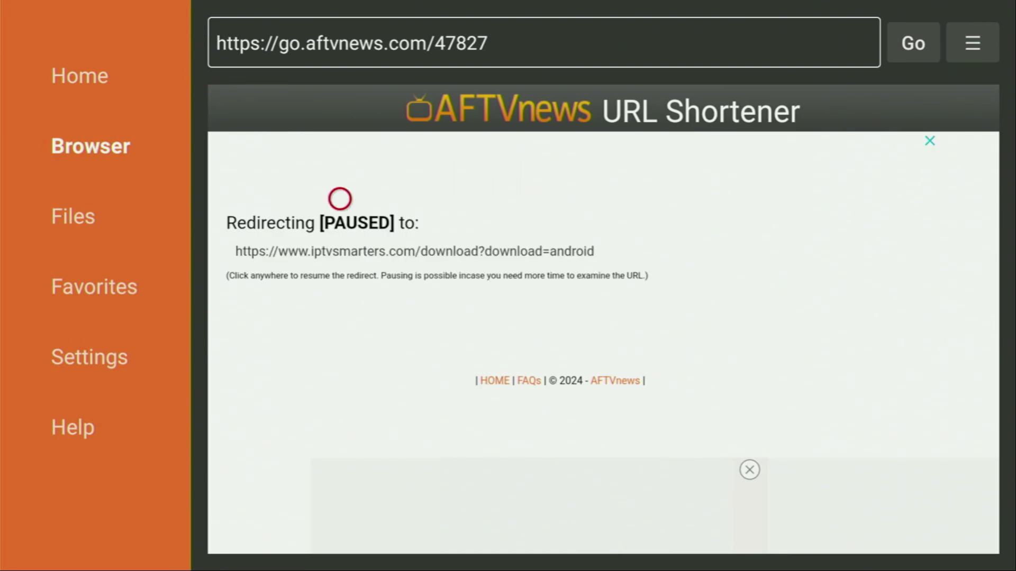
pyautogui.click(339, 252)
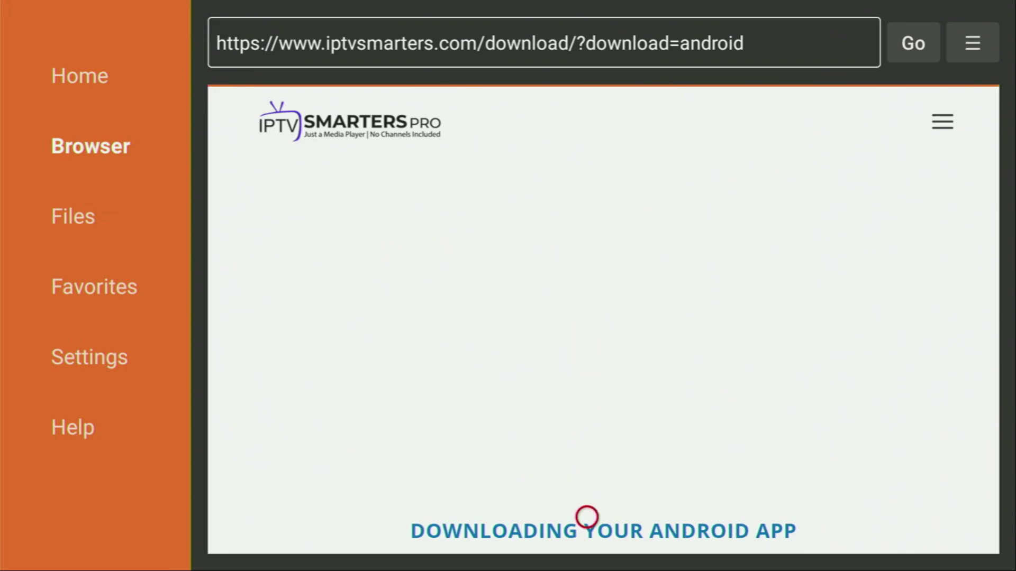
pyautogui.scroll(-5, 587, 529)
pyautogui.scroll(5, 587, 533)
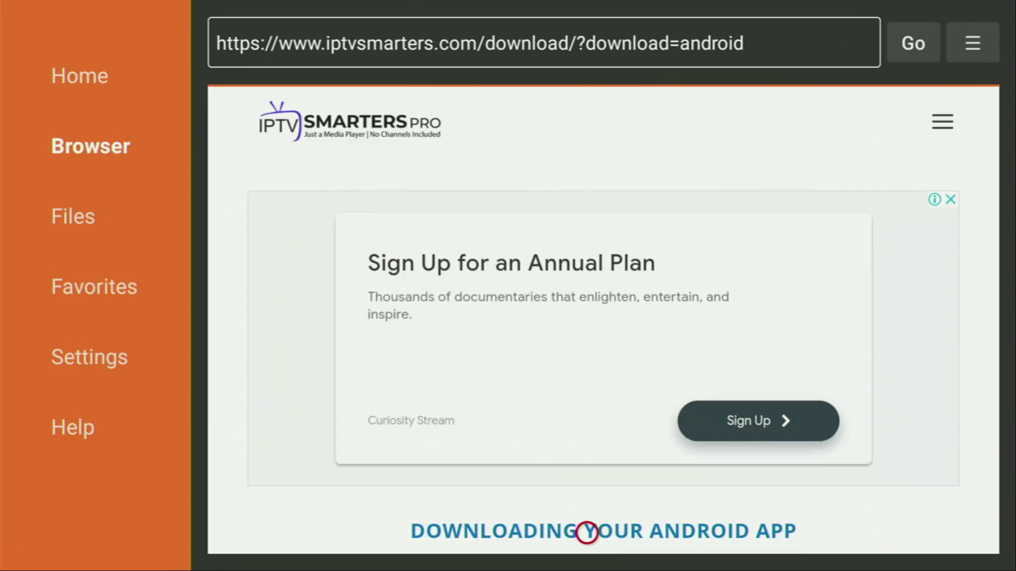
# Download iptv-smarters-4.0.4.apk from the IPTV Smarters page and install it
pyautogui.press('Menu')
pyautogui.press('Down')
pyautogui.press('Down')
pyautogui.press('Return')
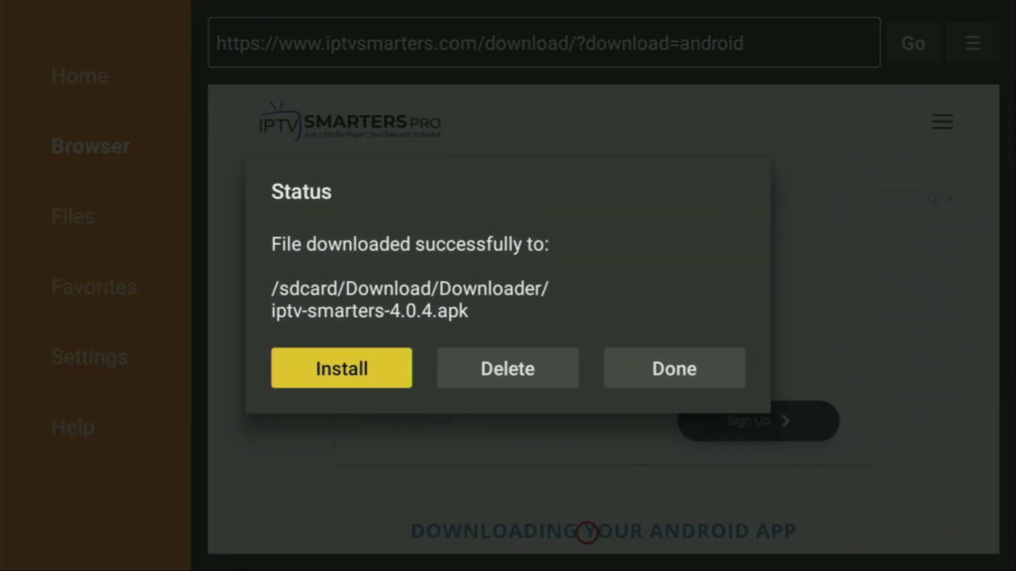
# Delete the downloaded iptv-smarters-4.0.4.apk file and confirm the deletion
pyautogui.press('Right')
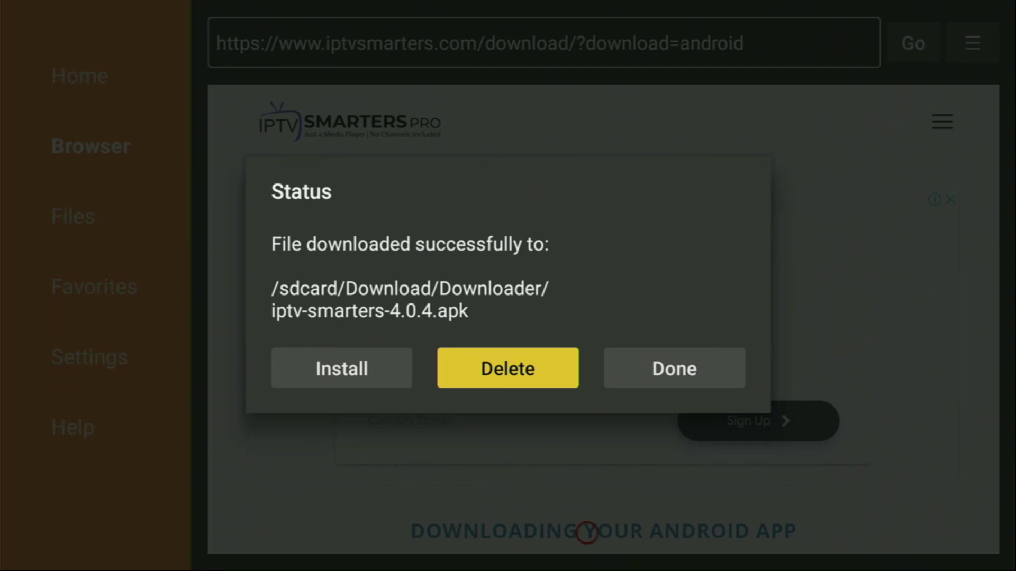
pyautogui.press('Return')
pyautogui.press('Return')
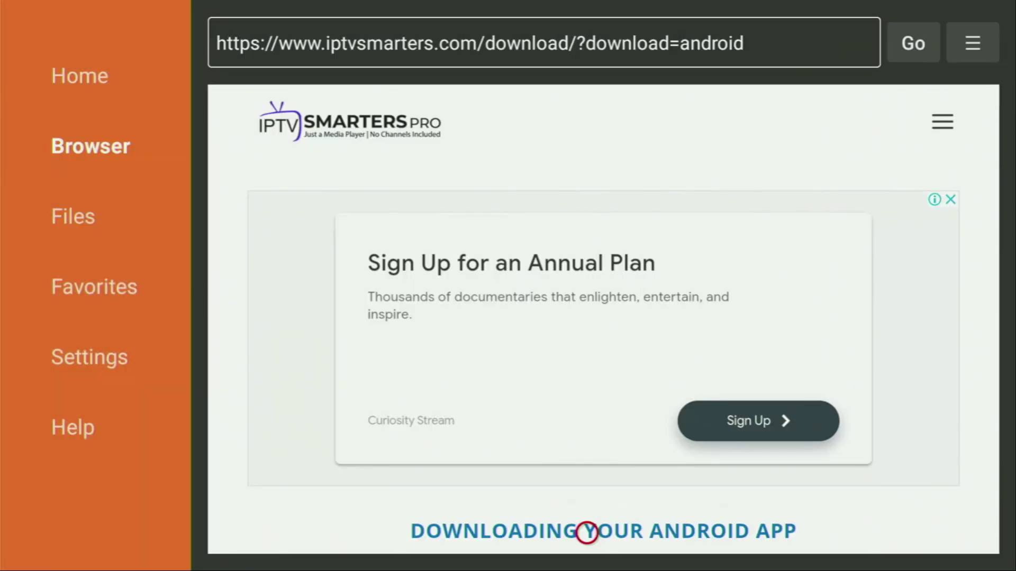
# Return from the browser page to Downloader's Home page
pyautogui.press('Left')
pyautogui.press('Left')
pyautogui.press('Left')
pyautogui.press('Left')
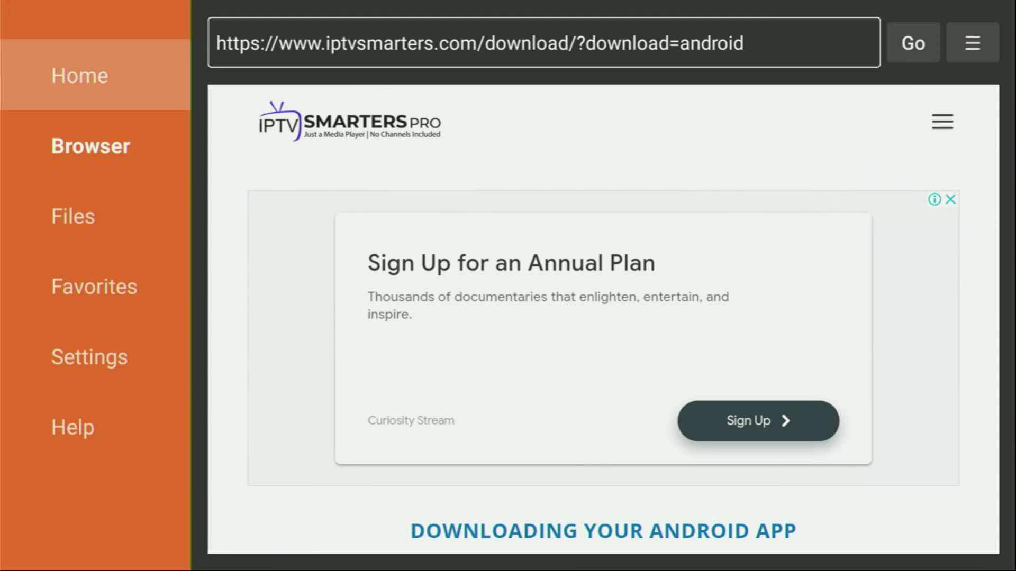
pyautogui.press('Return')
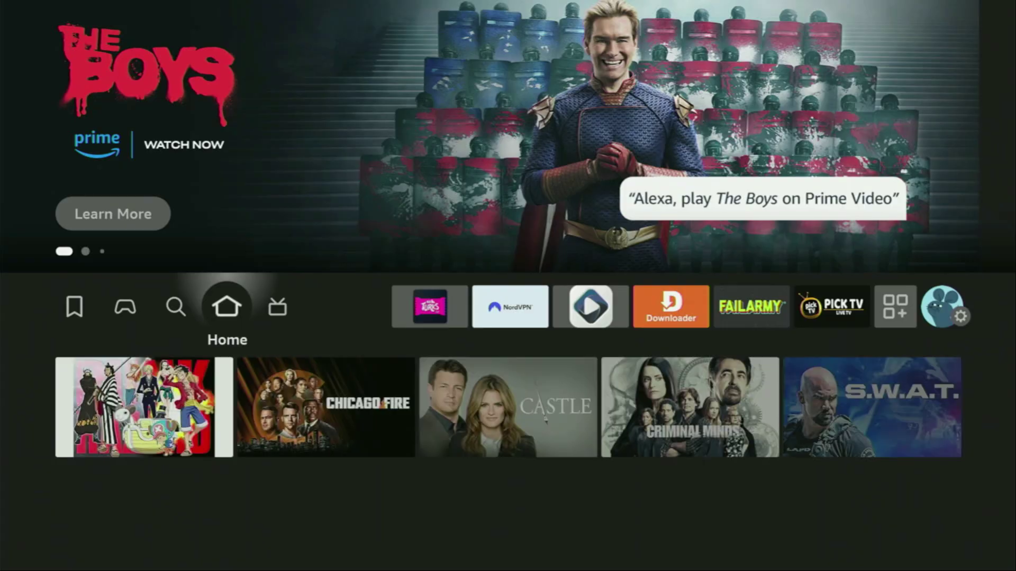
# Open the full Your Apps & Channels grid from the Fire TV home screen
pyautogui.press('Right')
pyautogui.press('Right')
pyautogui.press('Right')
pyautogui.press('Right')
pyautogui.press('Right')
pyautogui.press('Right')
pyautogui.press('Right')
pyautogui.press('Right')
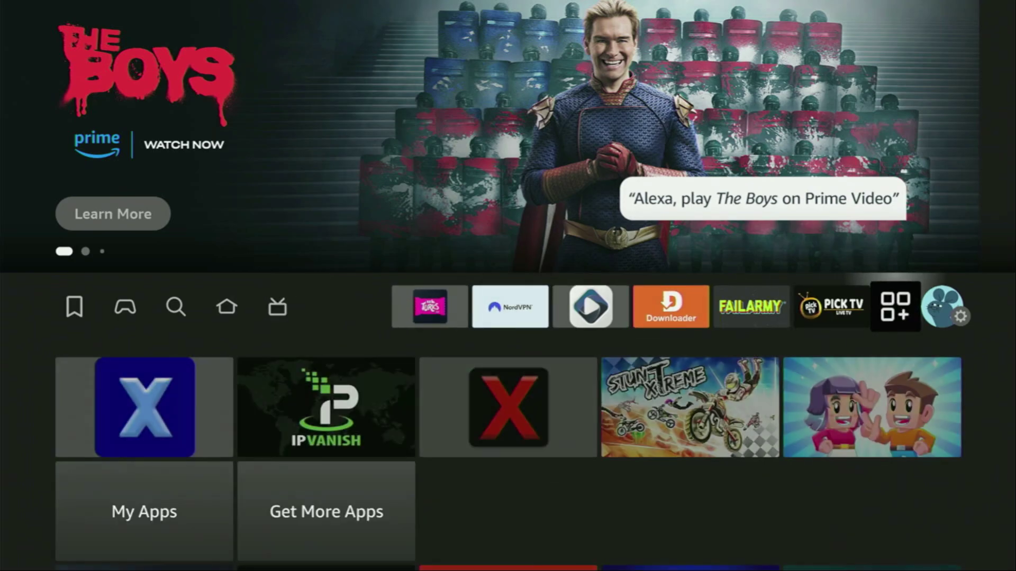
pyautogui.press('Return')
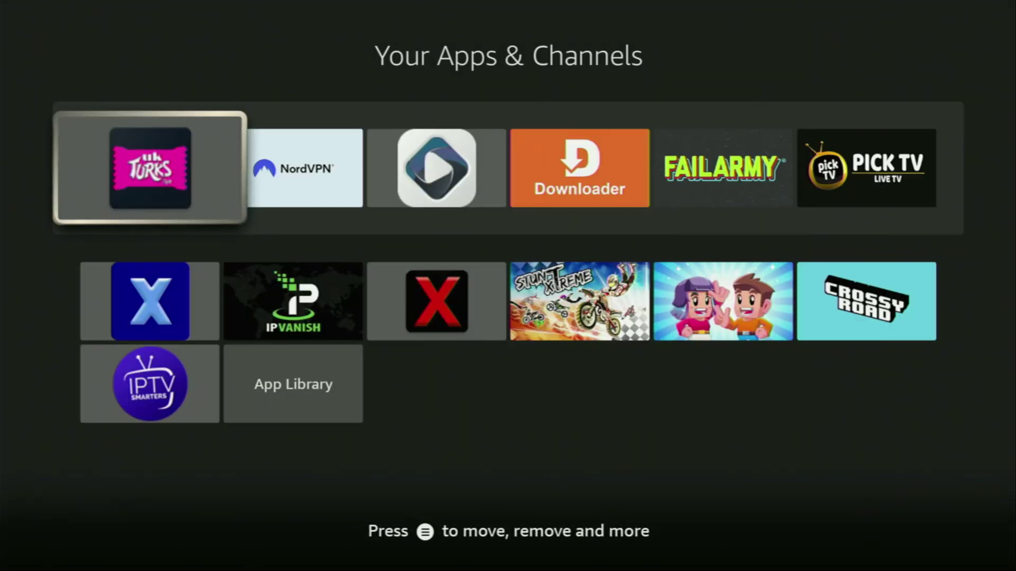
# Locate the IPTV Smarters and NordVPN tiles in the app grid, and go back to the IPTV Smarters tile
pyautogui.press('Down')
pyautogui.press('Down')
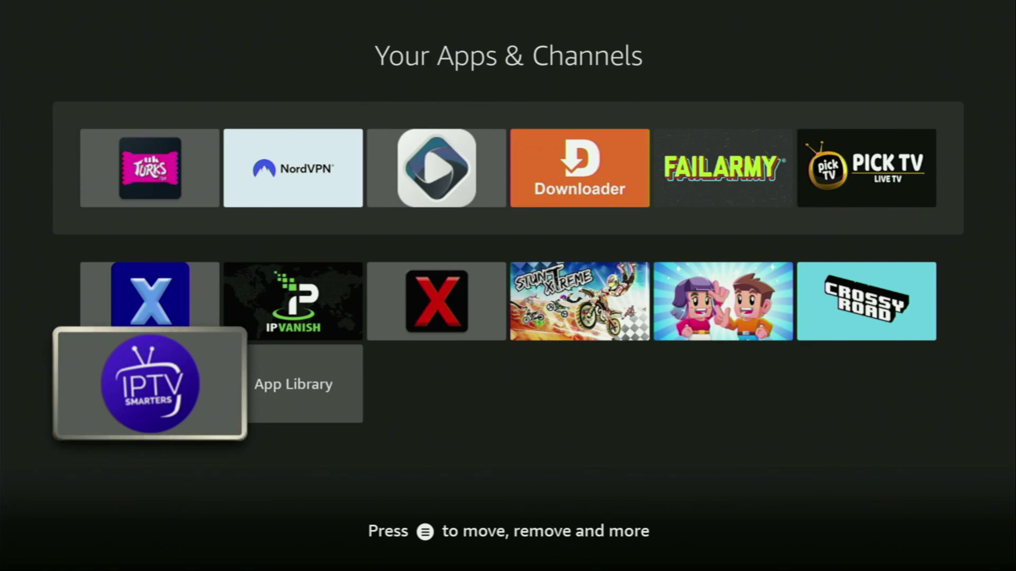
pyautogui.press('Up')
pyautogui.press('Up')
pyautogui.press('Right')
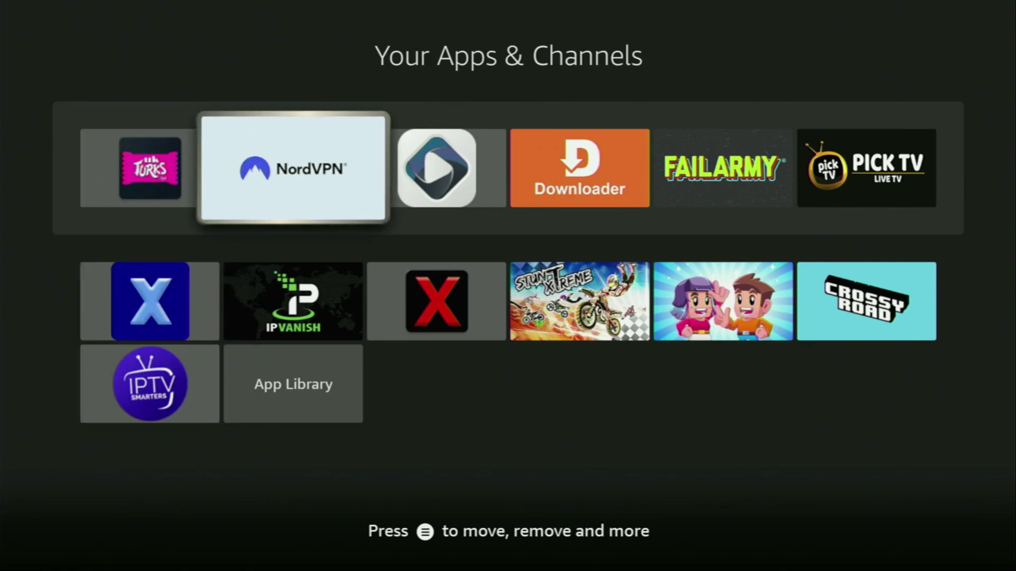
pyautogui.press('Down')
pyautogui.press('Down')
pyautogui.press('Left')
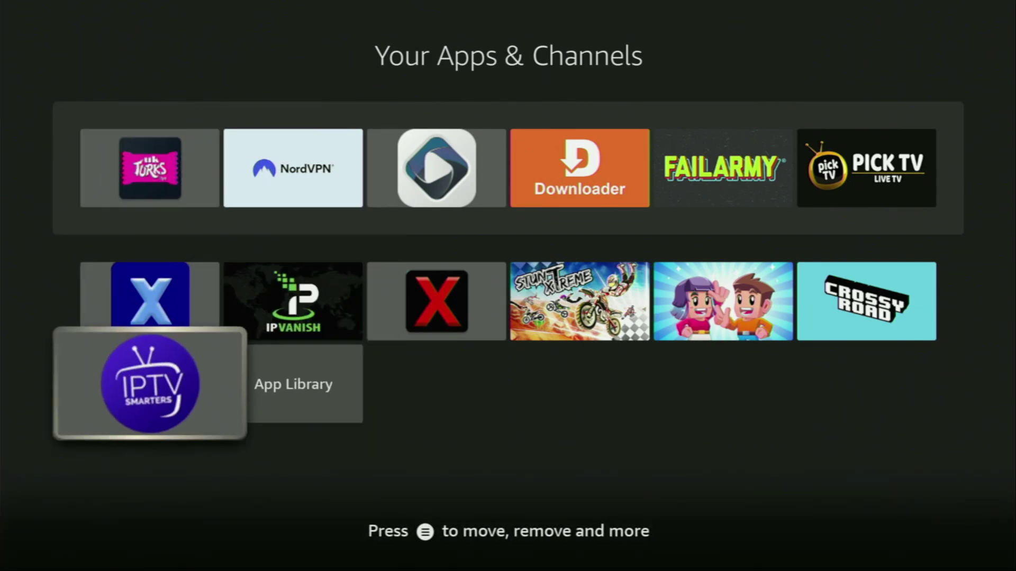